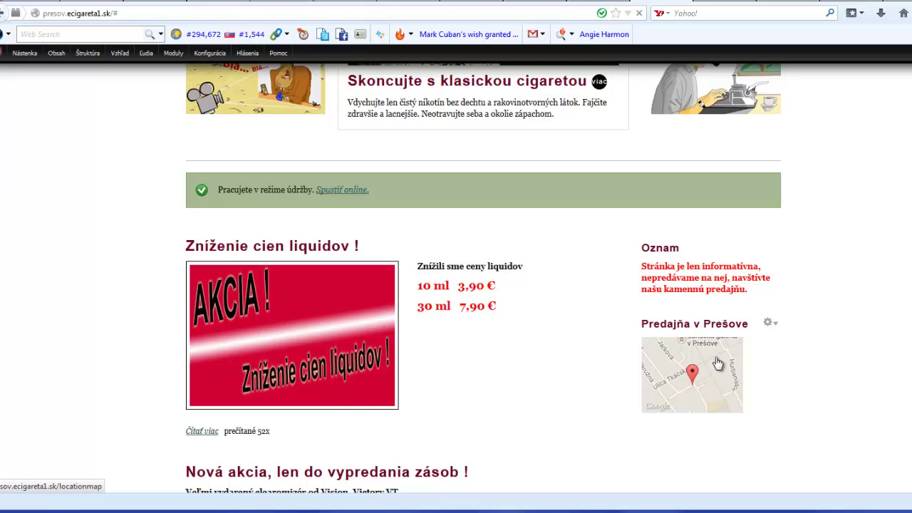
# Open the Predajňa v Prešove location map and zoom in on the store marker on Weberova street
pyautogui.click(717, 365)
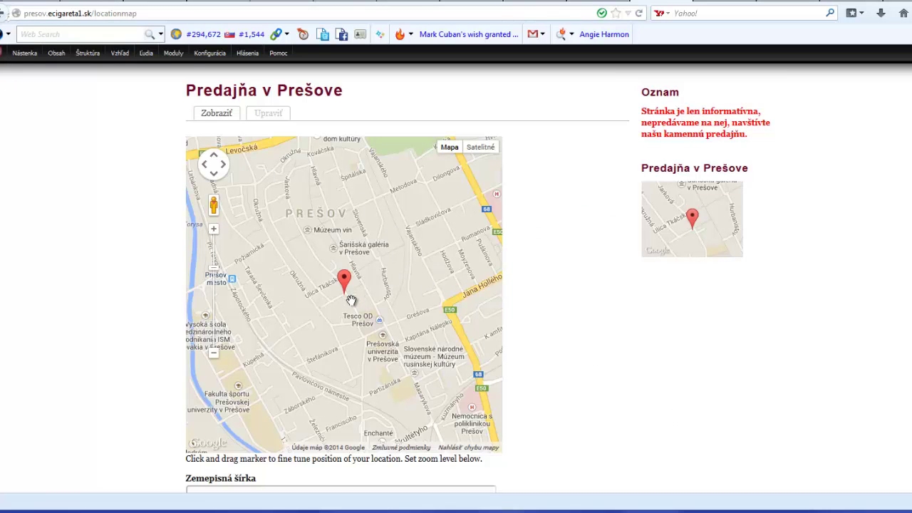
pyautogui.scroll(1, 399, 281)
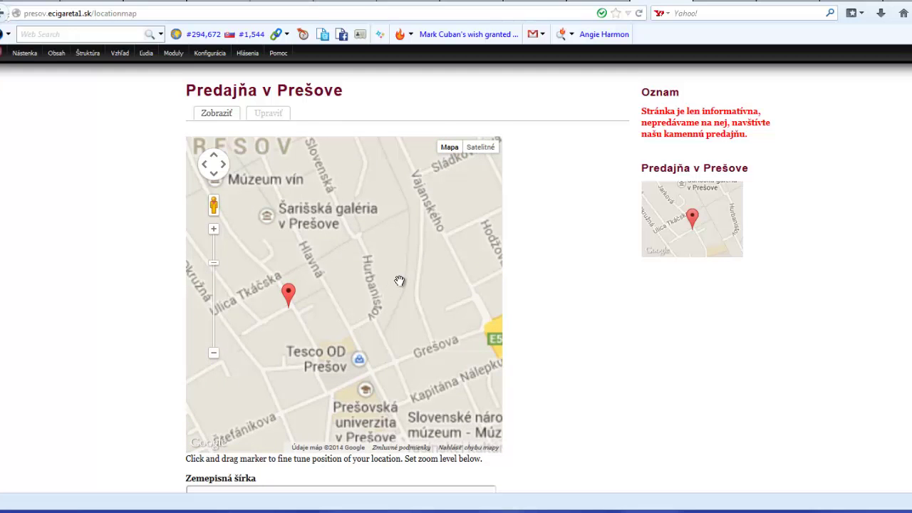
pyautogui.moveTo(365, 293); pyautogui.dragTo(397, 279)
pyautogui.scroll(3, 355, 276)
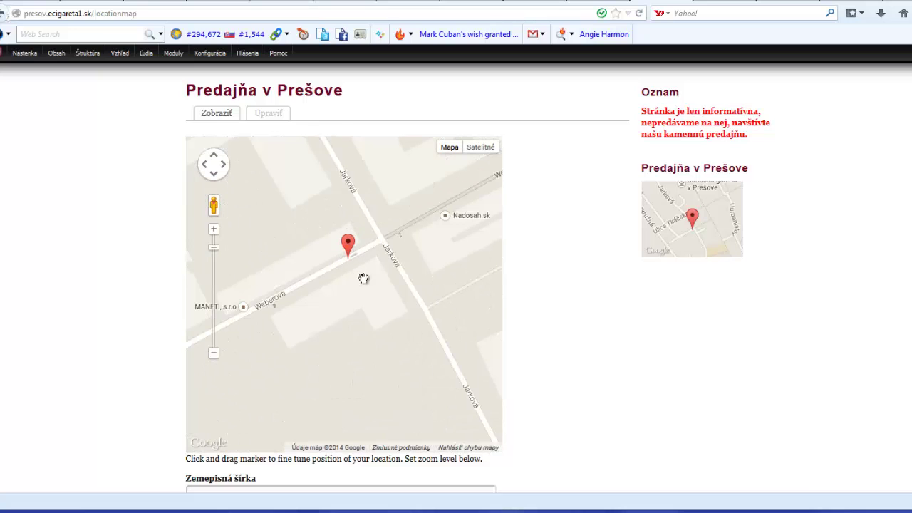
pyautogui.scroll(1, 373, 284)
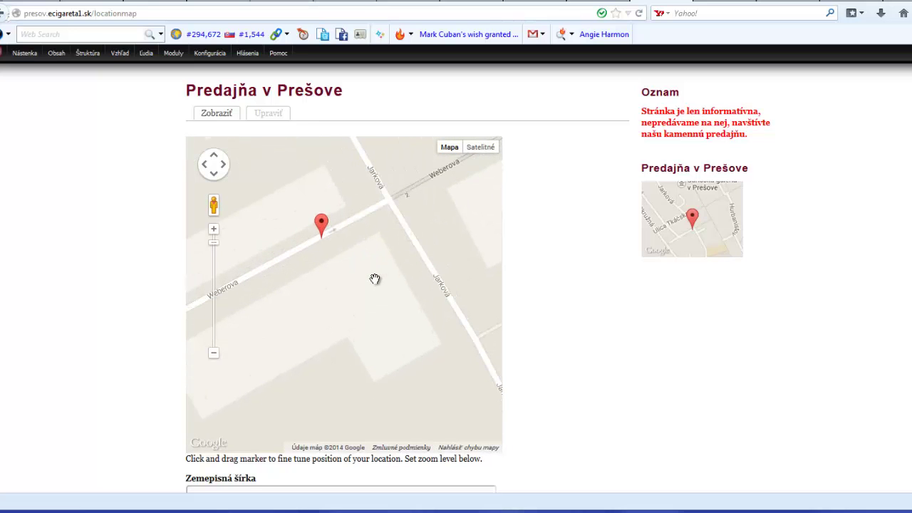
pyautogui.scroll(1, 372, 278)
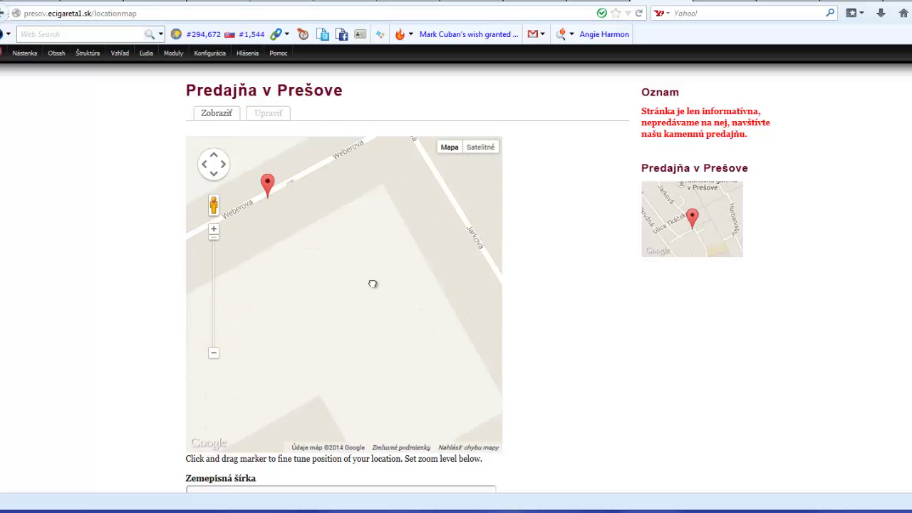
pyautogui.moveTo(373, 283); pyautogui.dragTo(412, 315)
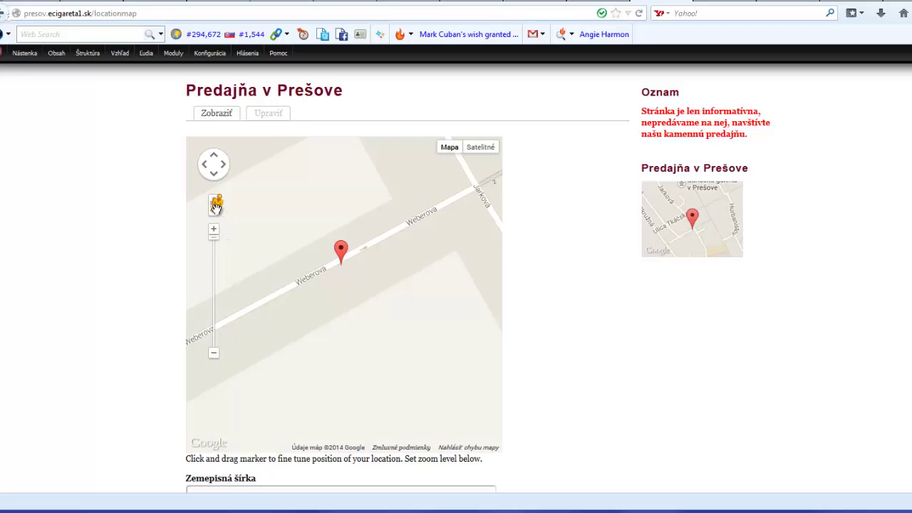
# Enter Street View at the store marker, look around the nearby shopfronts and move farther along Weberova
pyautogui.moveTo(216, 204)
pyautogui.mouseDown()
pyautogui.moveTo(306, 256)
pyautogui.moveTo(342, 260)
pyautogui.mouseUp()
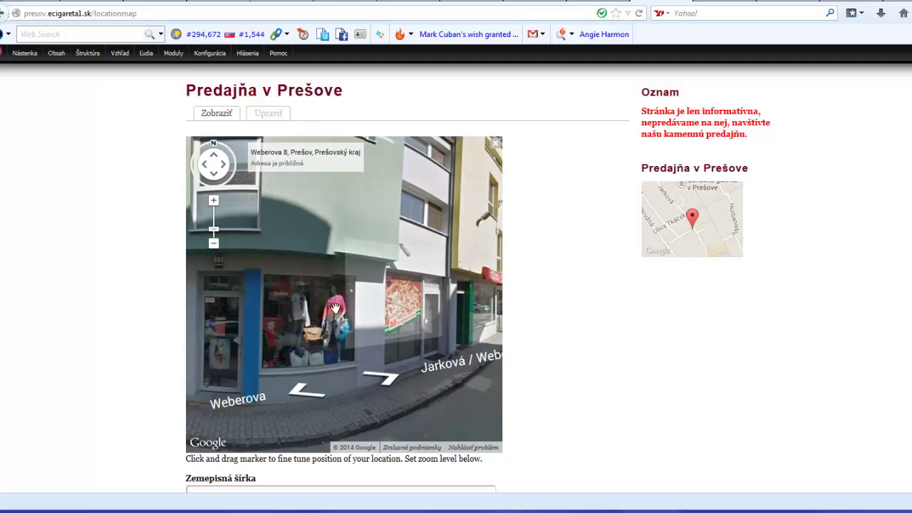
pyautogui.moveTo(371, 283); pyautogui.dragTo(390, 276)
pyautogui.click(389, 275)
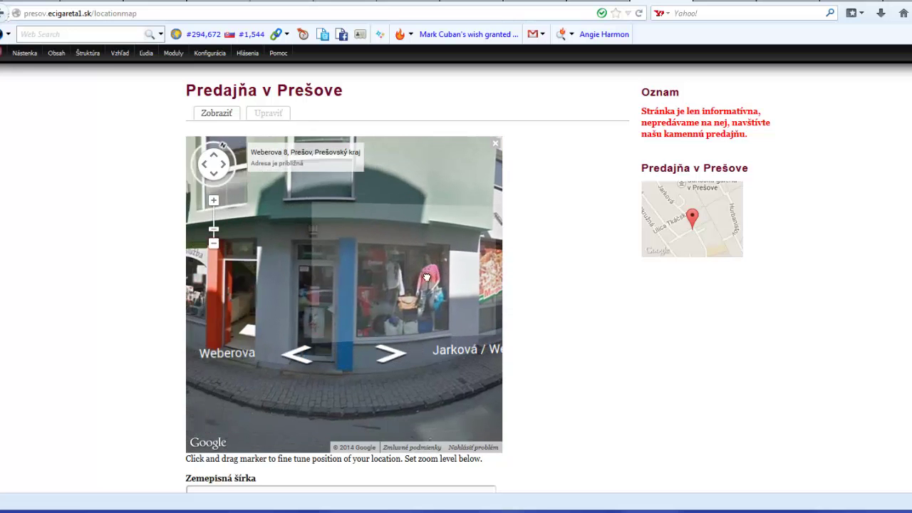
pyautogui.moveTo(290, 290); pyautogui.dragTo(449, 289)
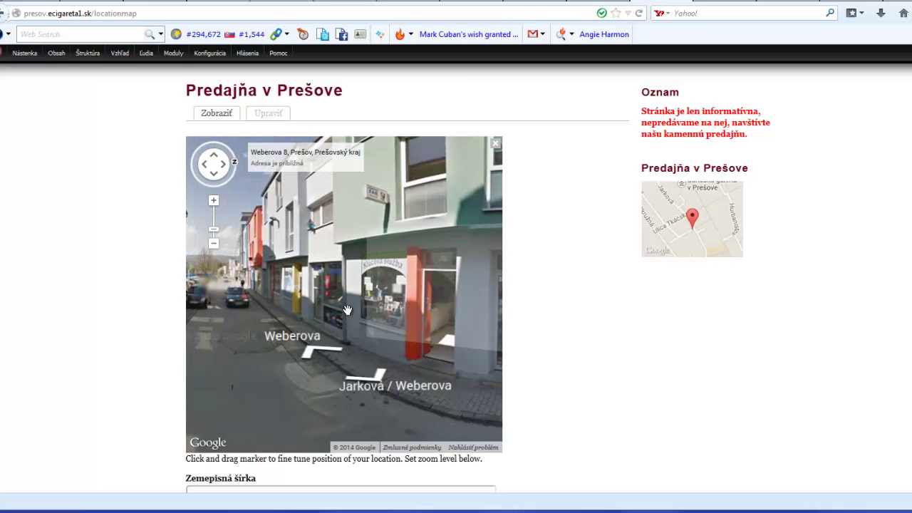
pyautogui.moveTo(285, 292); pyautogui.dragTo(389, 291)
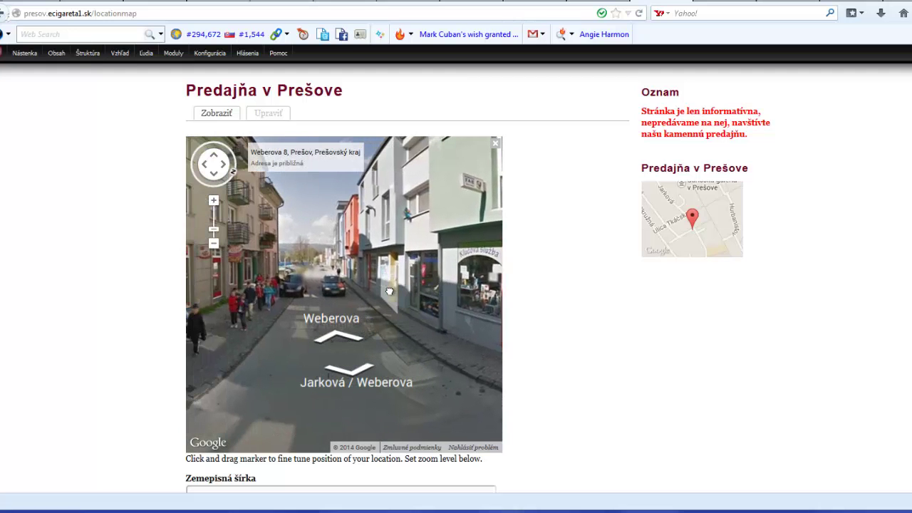
pyautogui.click(315, 305)
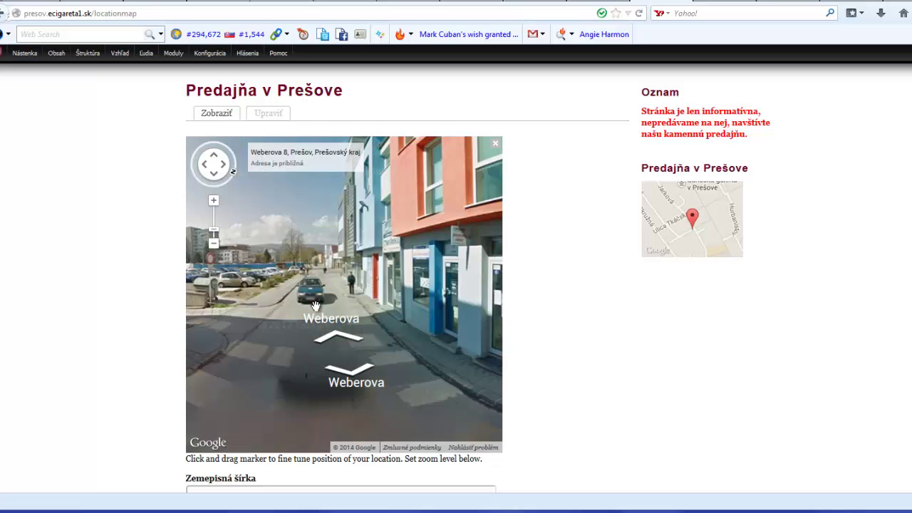
# Turn the Street View toward the buildings and examine the shopfronts from the orange building to the LED shop
pyautogui.click(386, 315)
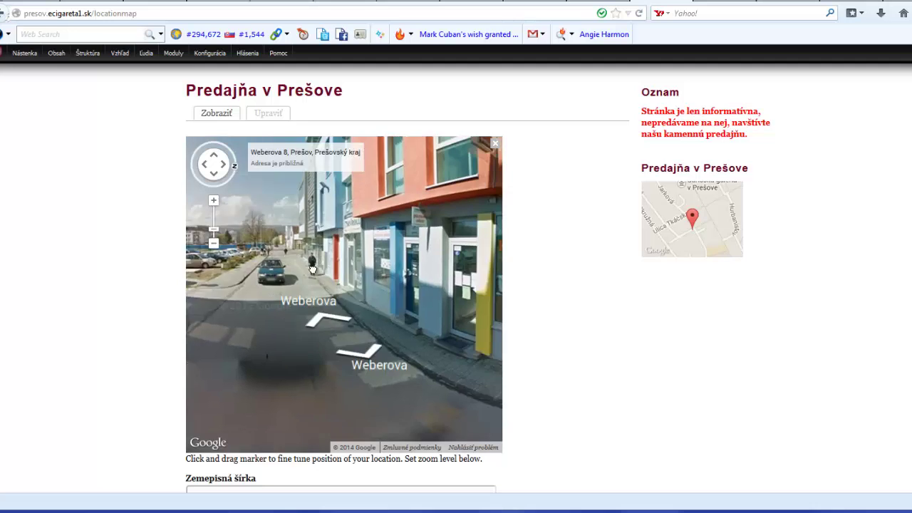
pyautogui.click(388, 280)
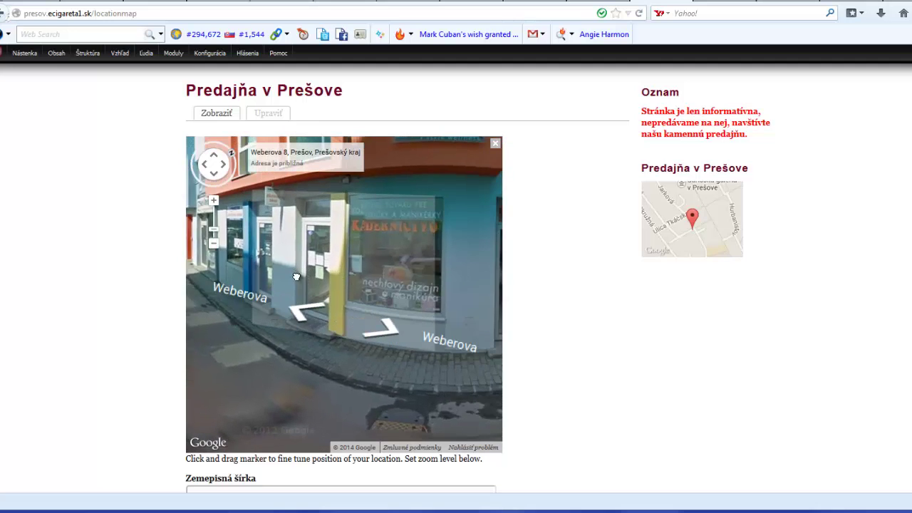
pyautogui.click(417, 276)
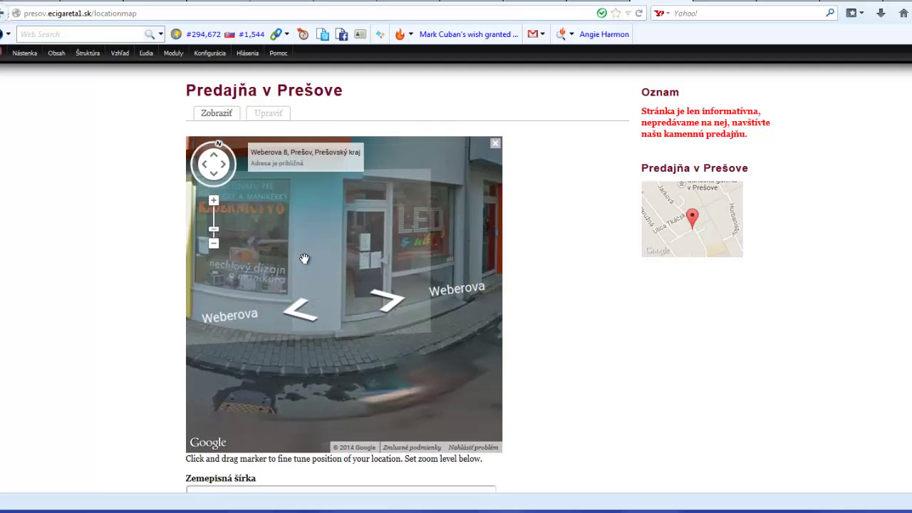
pyautogui.moveTo(405, 272); pyautogui.dragTo(323, 272)
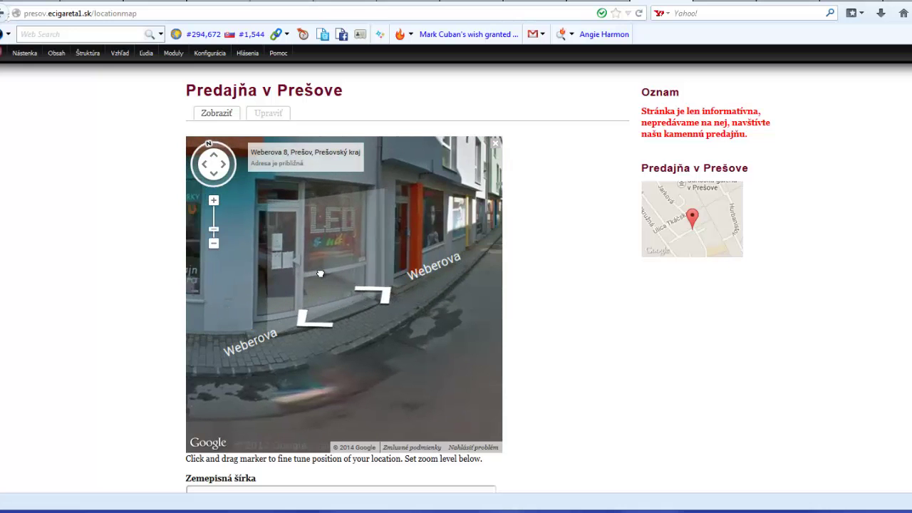
pyautogui.click(336, 275)
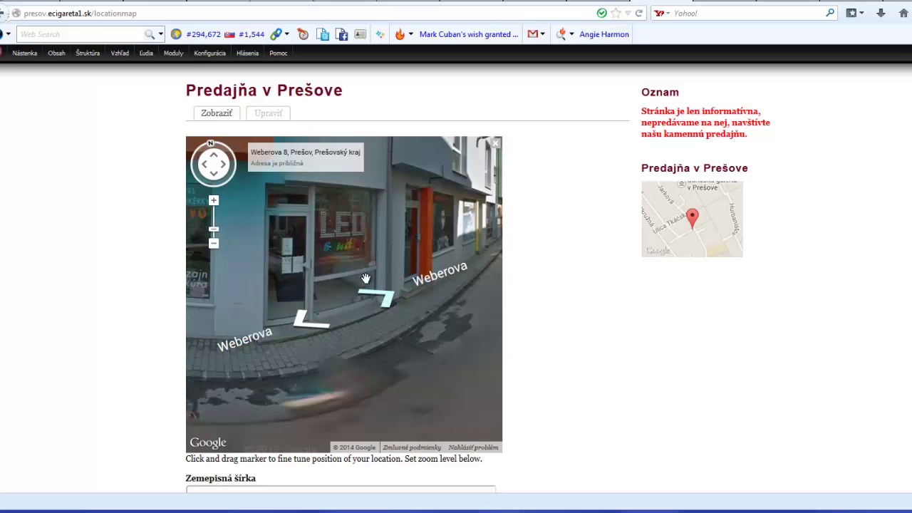
# Look around Weberova in Street View, from the store marker past the opposite pavement and car park back to the Kaderníctvo shopfront
pyautogui.click(474, 284)
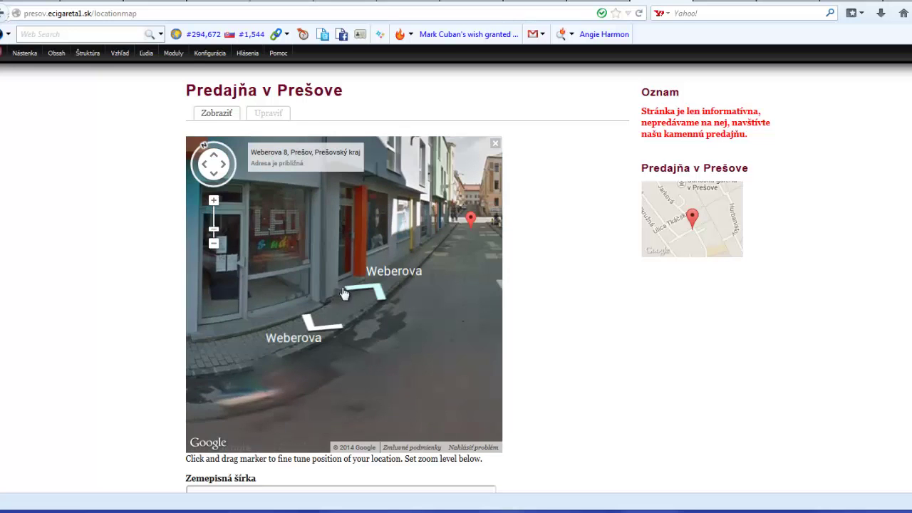
pyautogui.click(344, 293)
pyautogui.click(433, 281)
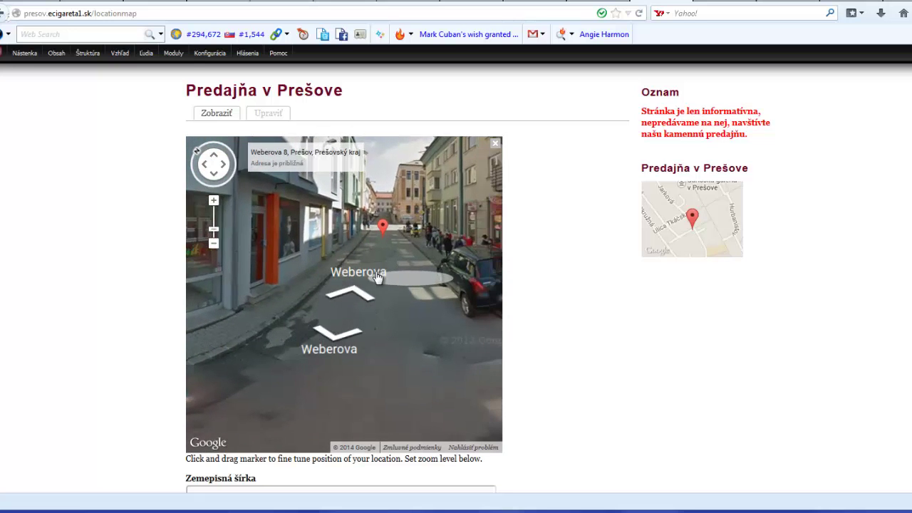
pyautogui.click(432, 281)
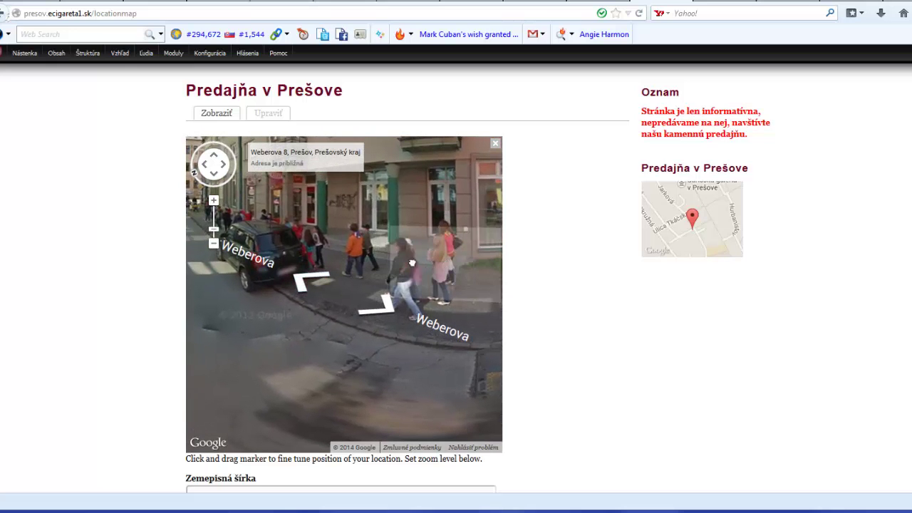
pyautogui.click(432, 263)
pyautogui.click(439, 265)
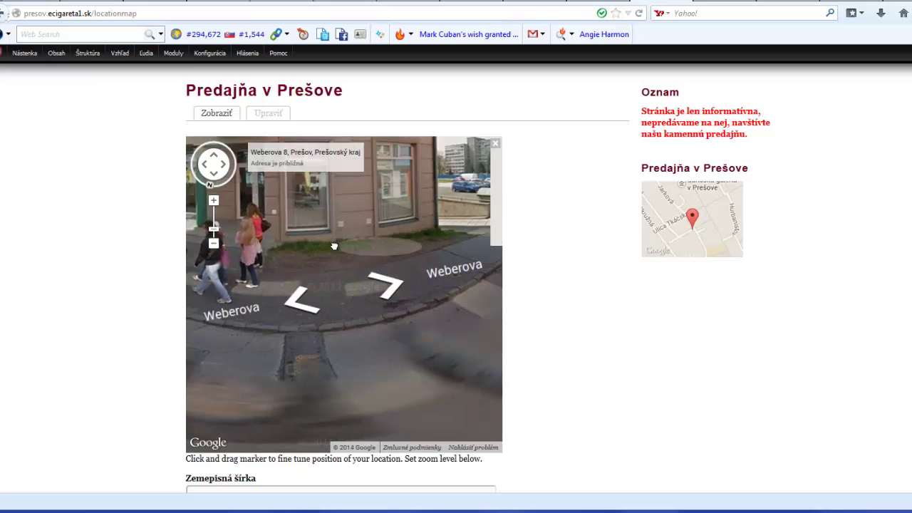
pyautogui.click(383, 257)
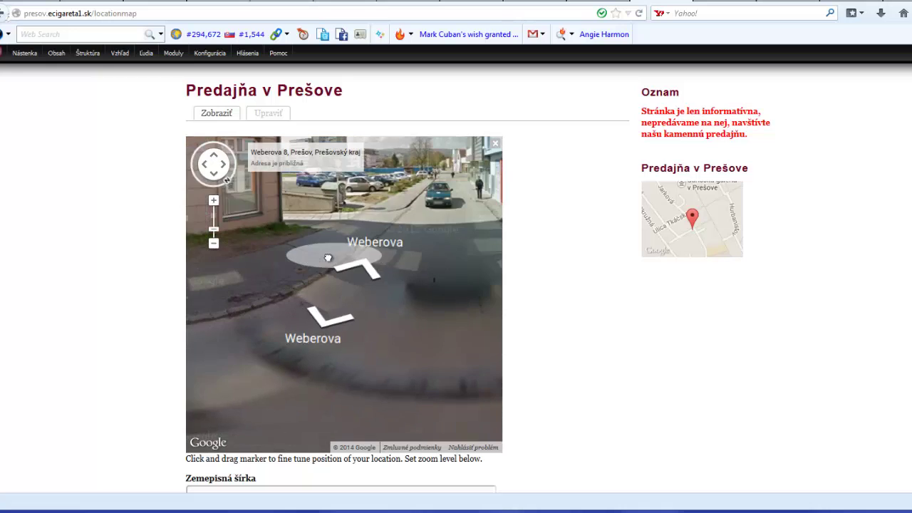
pyautogui.click(443, 245)
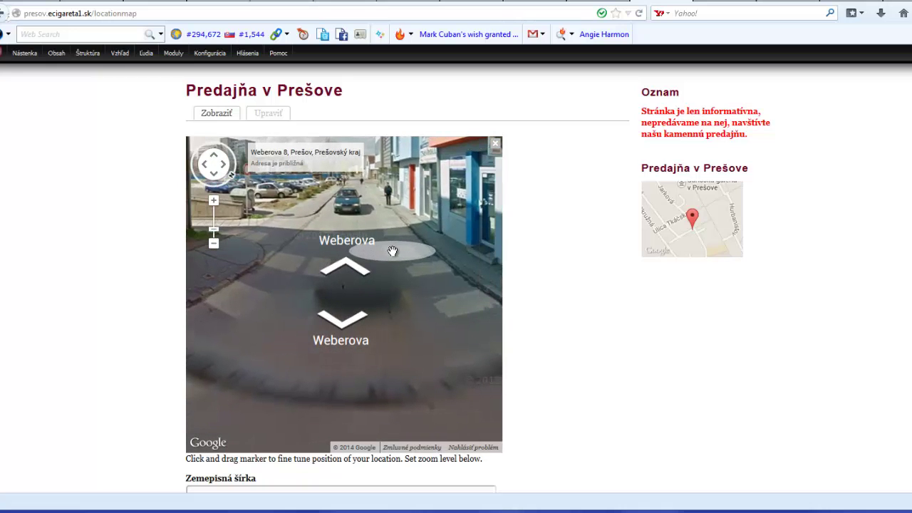
pyautogui.moveTo(428, 241); pyautogui.dragTo(340, 258)
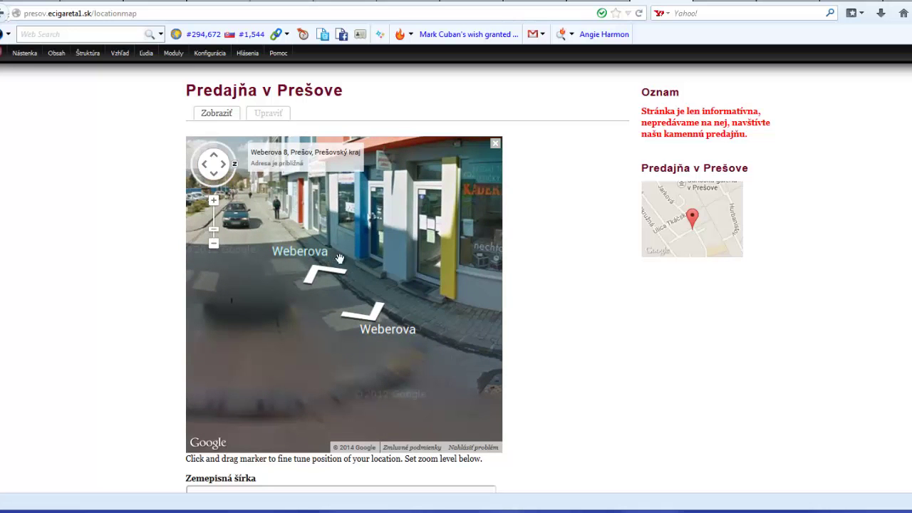
pyautogui.click(366, 313)
pyautogui.click(302, 294)
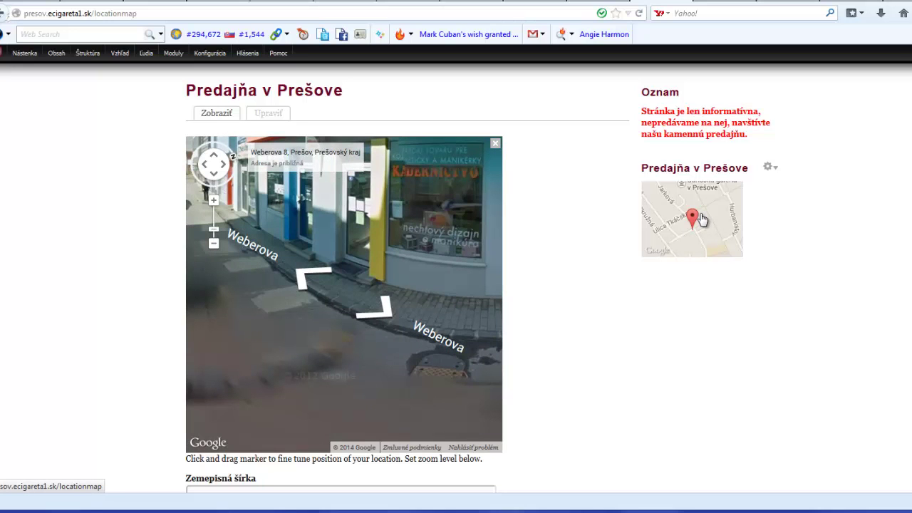
# Switch to the drupal.org Location Map project page and copy the link to the recommended 7.x-2.2 gz archive
pyautogui.click(729, 3)
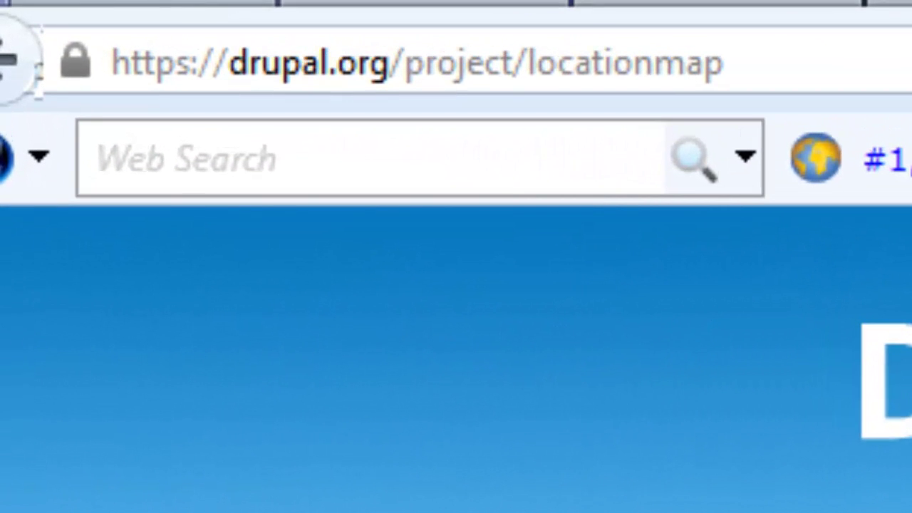
pyautogui.scroll(-15, 141, 221)
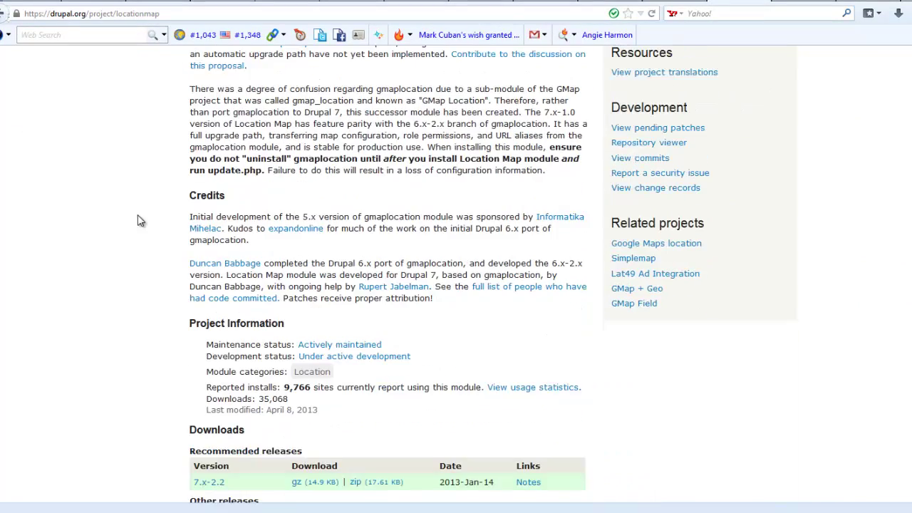
pyautogui.scroll(-5, 141, 221)
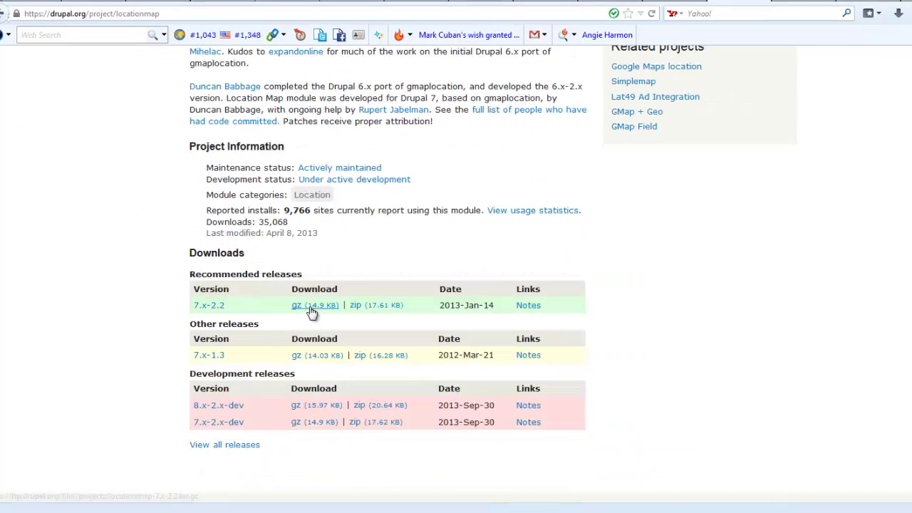
pyautogui.rightClick(312, 308)
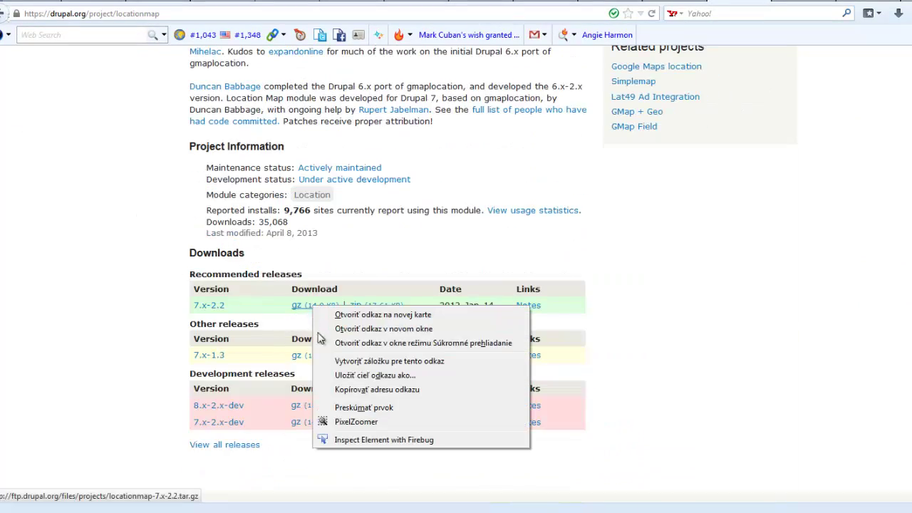
pyautogui.click(359, 391)
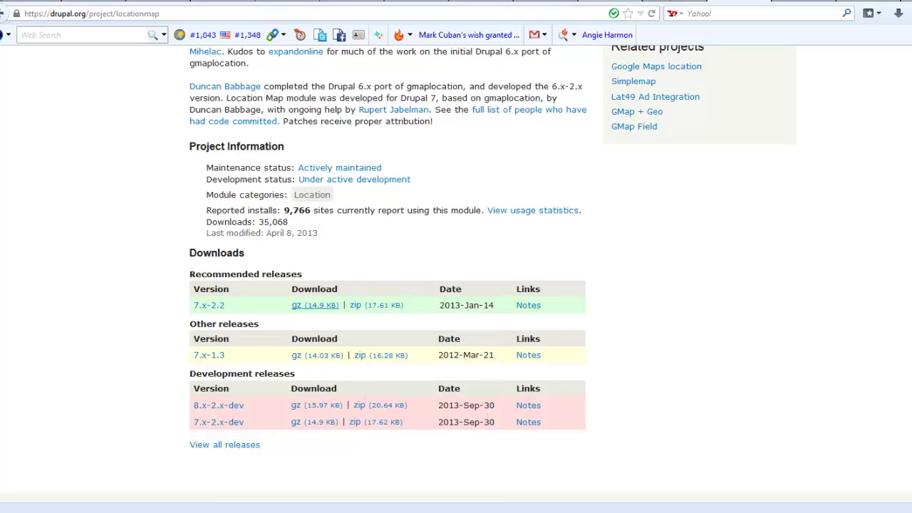
# Back on the Ecigareta Prešov site, try to install a new module from the copied archive URL, and close the module administration
pyautogui.click(670, 3)
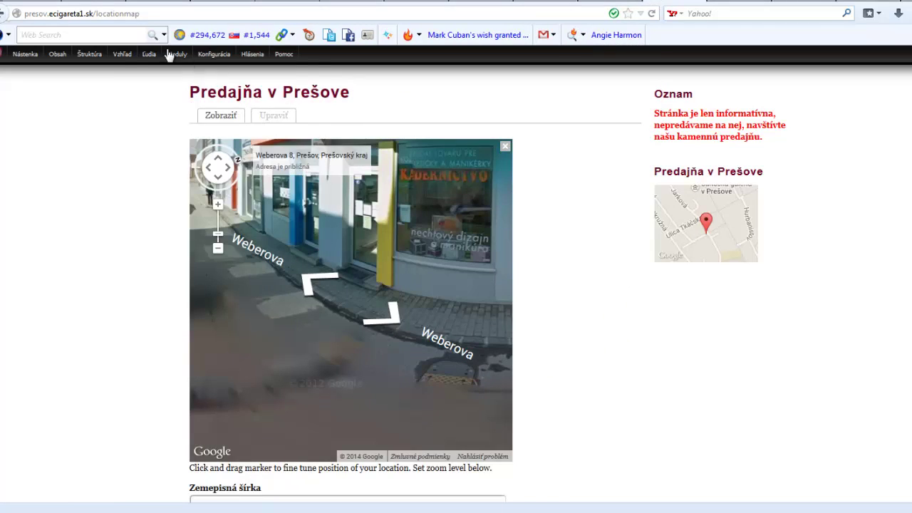
pyautogui.moveTo(177, 60)
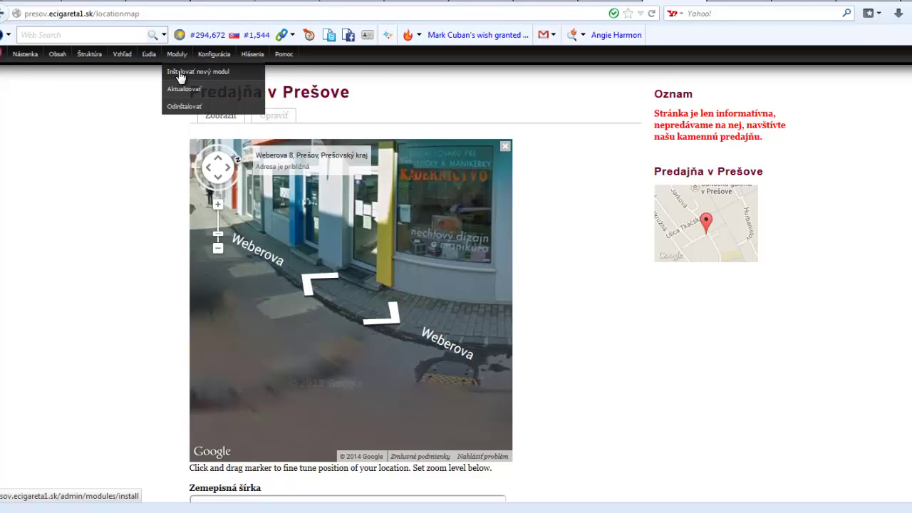
pyautogui.click(180, 73)
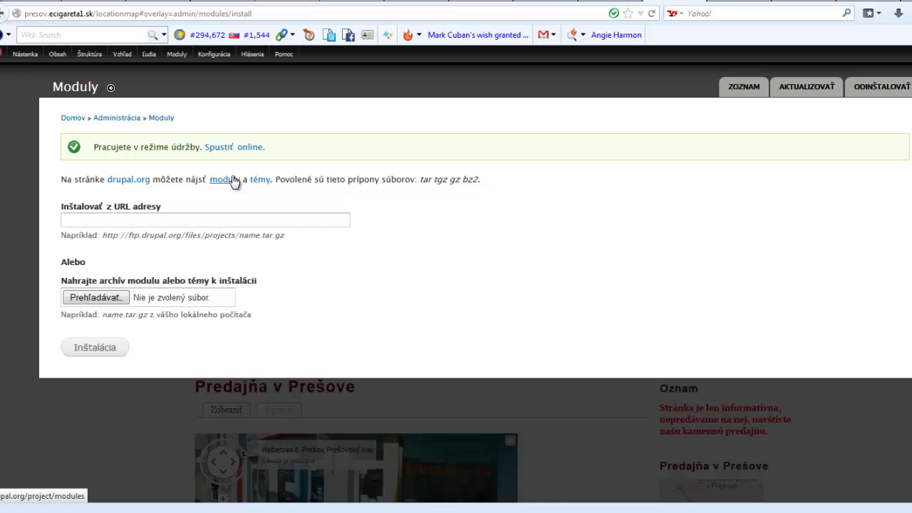
pyautogui.click(205, 216)
pyautogui.rightClick(205, 217)
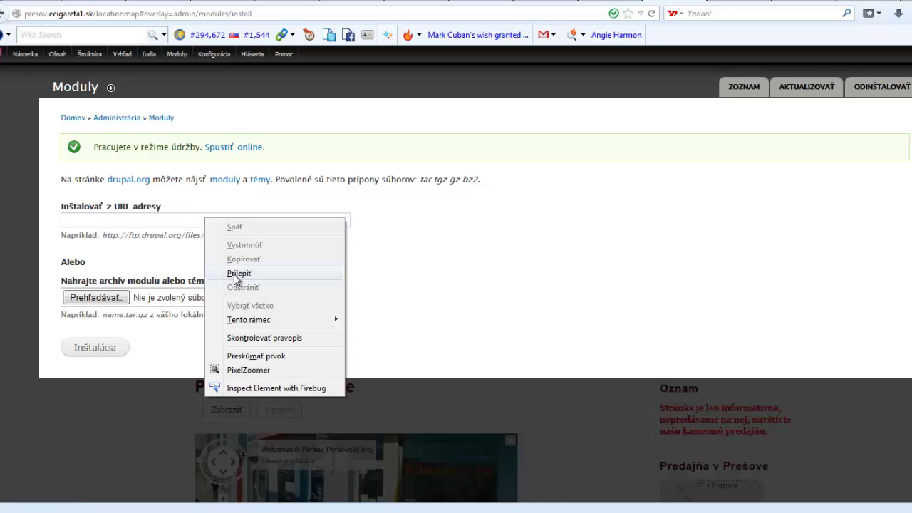
pyautogui.click(235, 274)
pyautogui.click(96, 361)
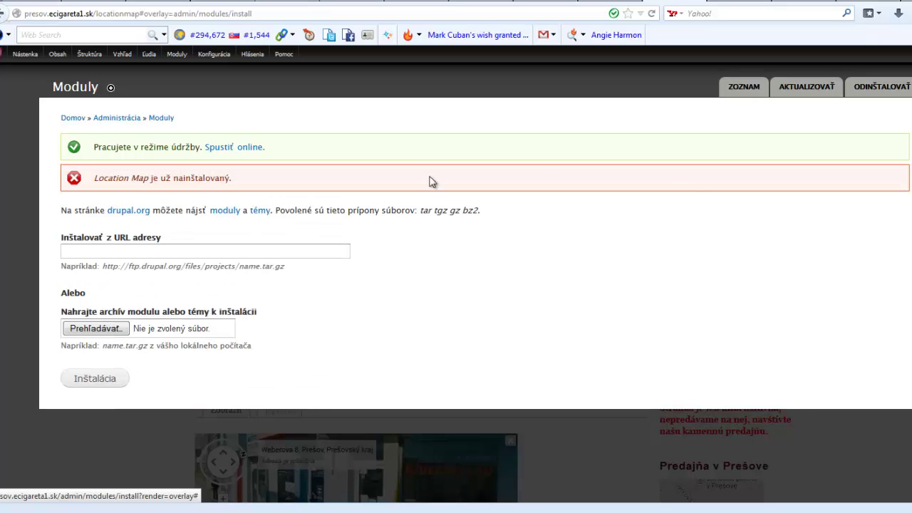
pyautogui.click(909, 85)
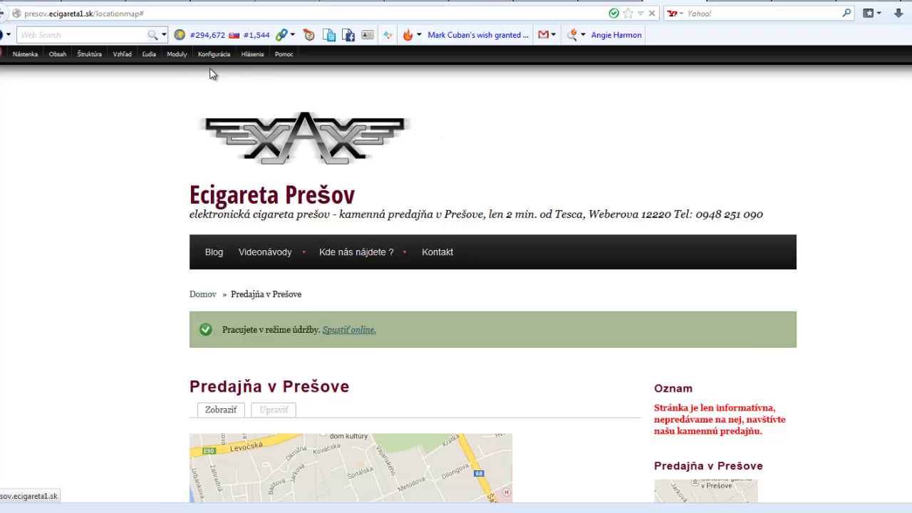
# Filter the site's module list for "loc", enable the Location Map module and save the module settings
pyautogui.moveTo(177, 60)
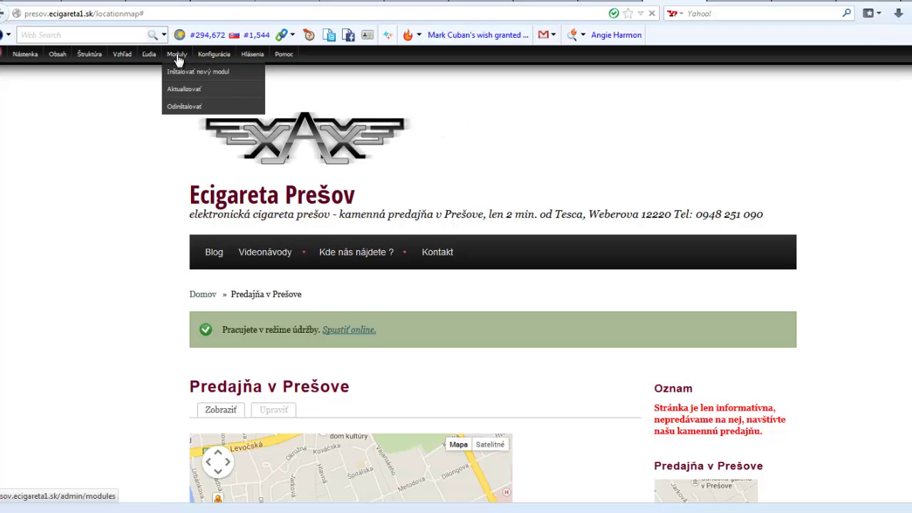
pyautogui.click(177, 60)
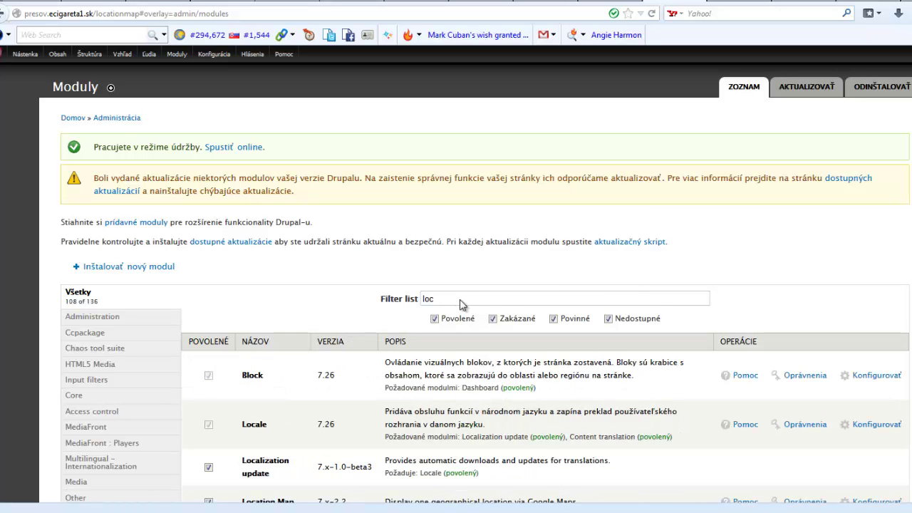
pyautogui.scroll(-5, 460, 305)
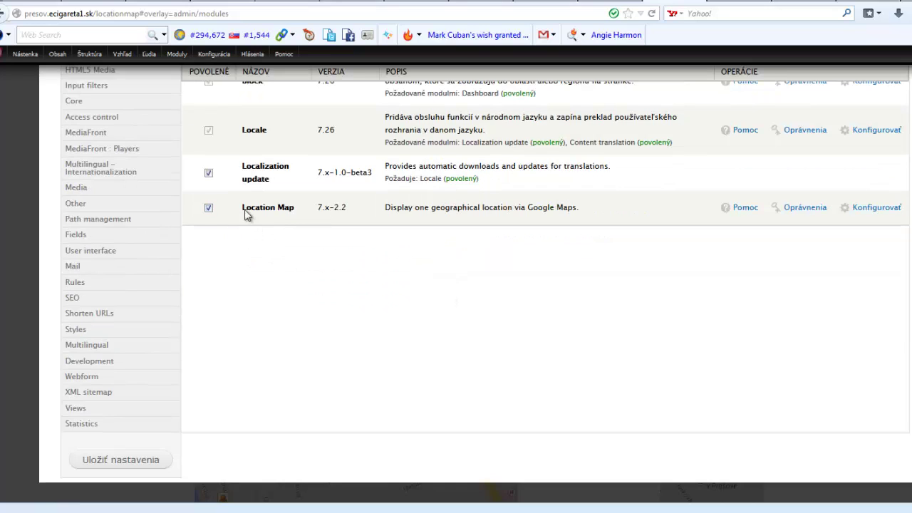
pyautogui.click(208, 209)
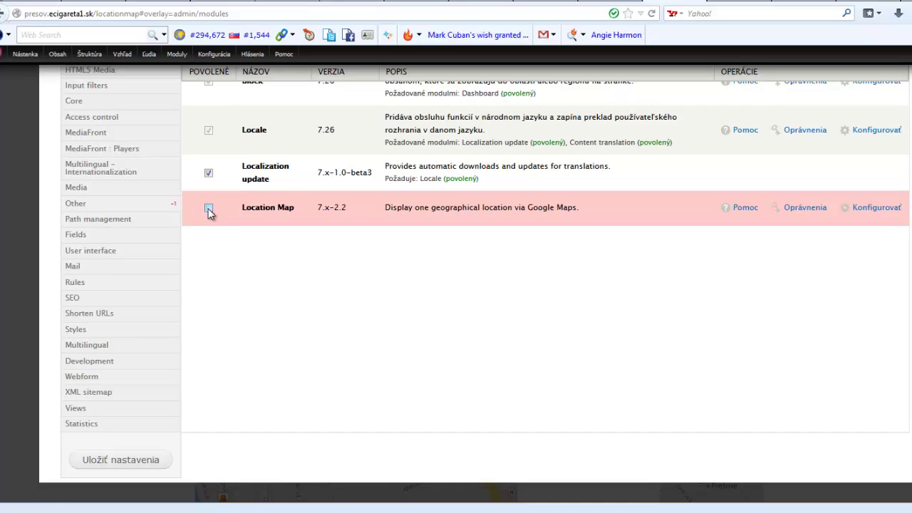
pyautogui.click(108, 462)
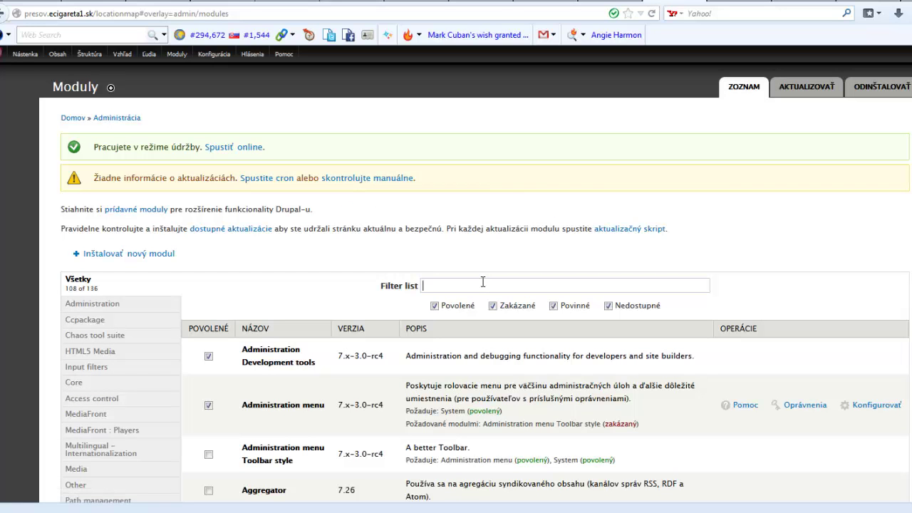
# Filter the module list for "loca" and open the configuration of the Location Map module
pyautogui.write('loca')
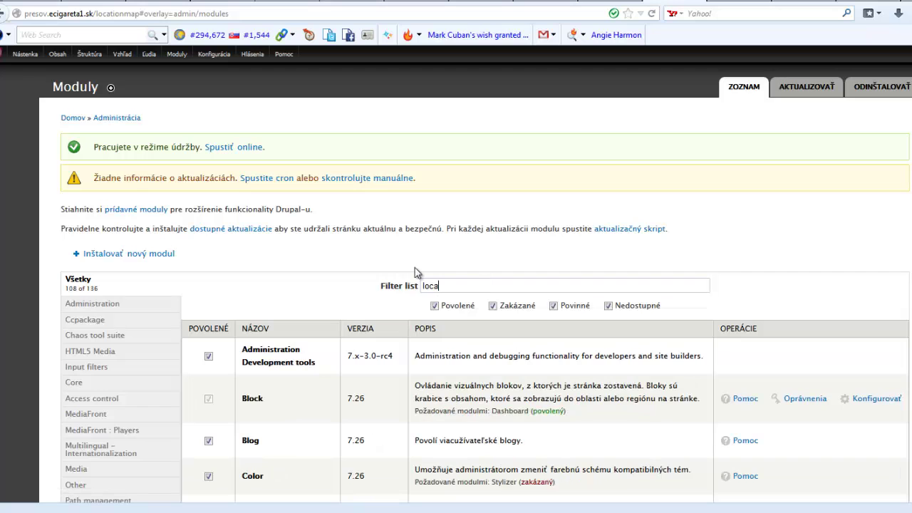
pyautogui.scroll(-5, 417, 273)
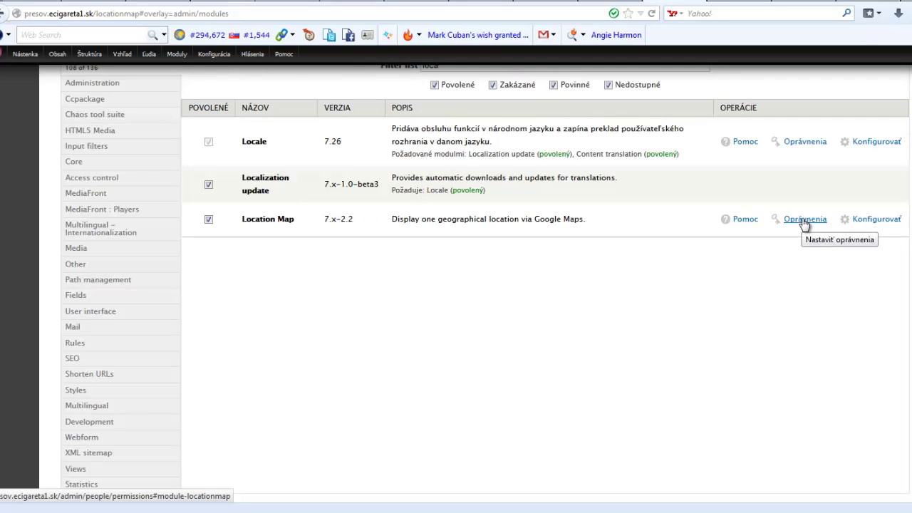
pyautogui.click(878, 221)
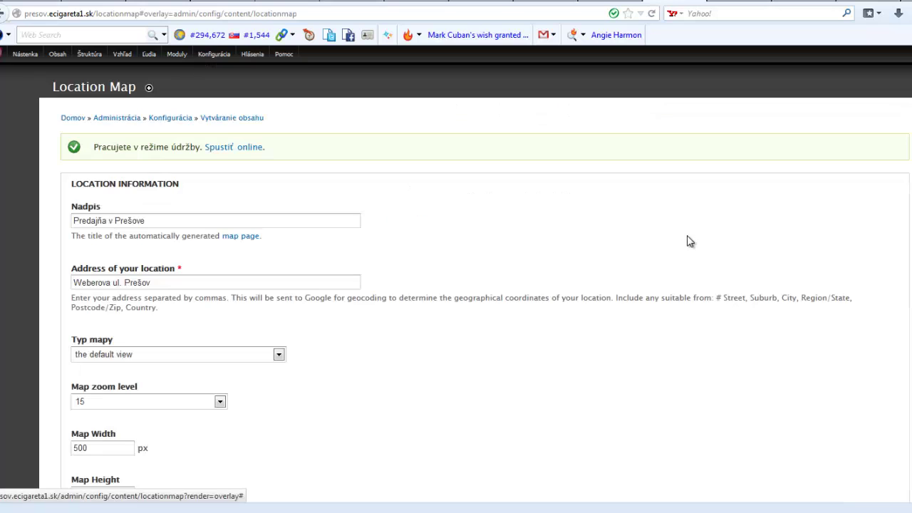
# Review the Location Map settings from the address through the map type and zoom level options to the map size and geographical coordinates
pyautogui.scroll(-2, 576, 236)
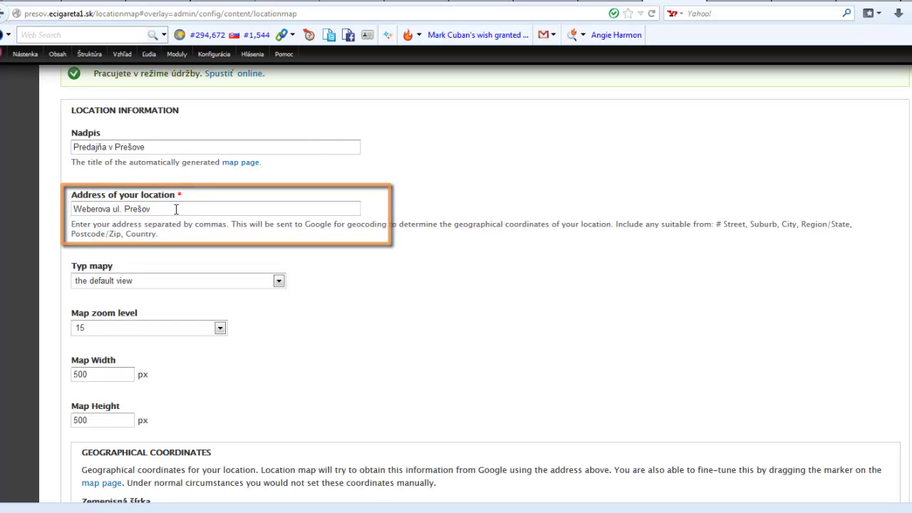
pyautogui.scroll(-2, 177, 209)
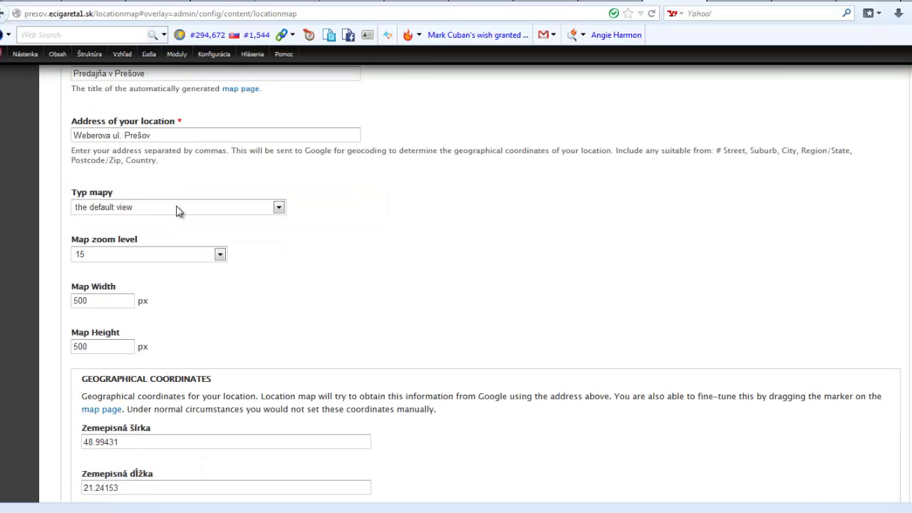
pyautogui.scroll(-2, 178, 210)
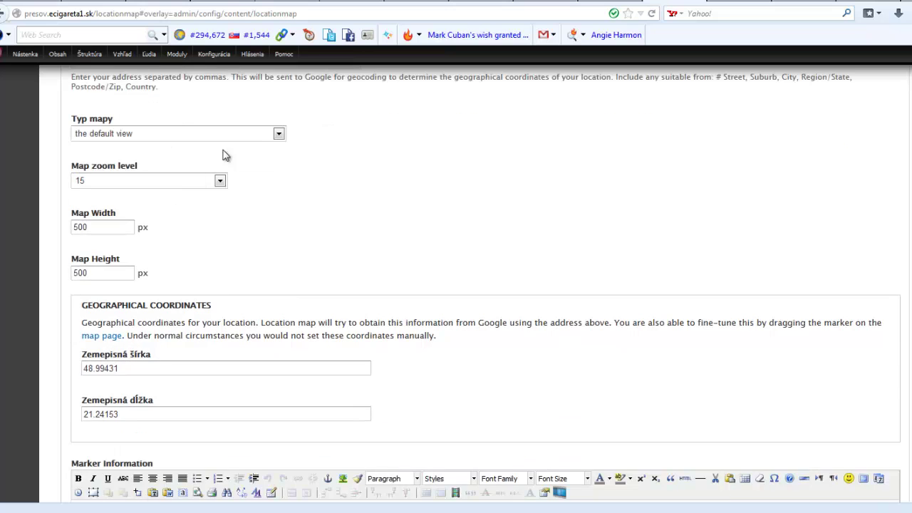
pyautogui.click(279, 135)
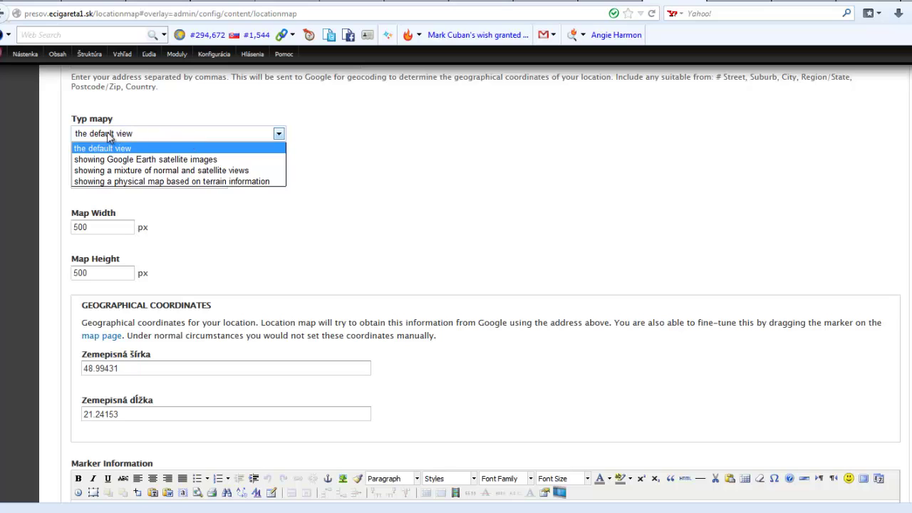
pyautogui.click(330, 138)
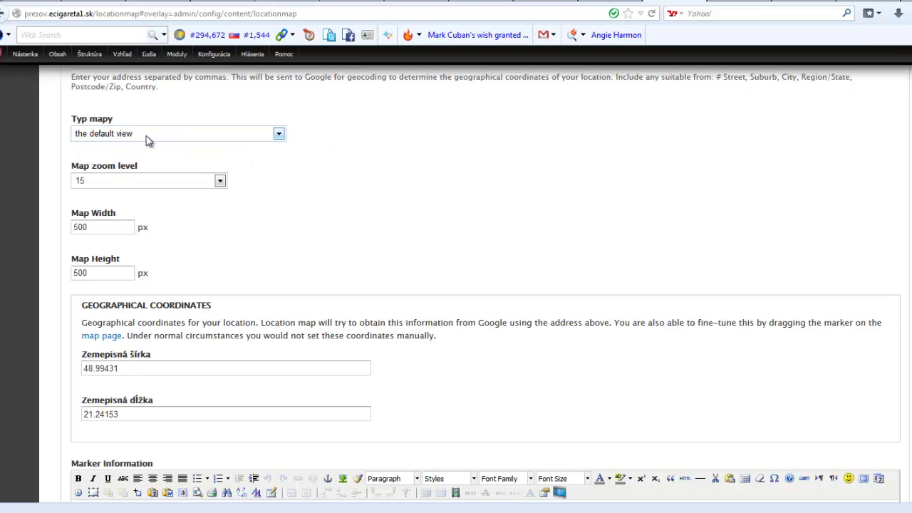
pyautogui.click(220, 181)
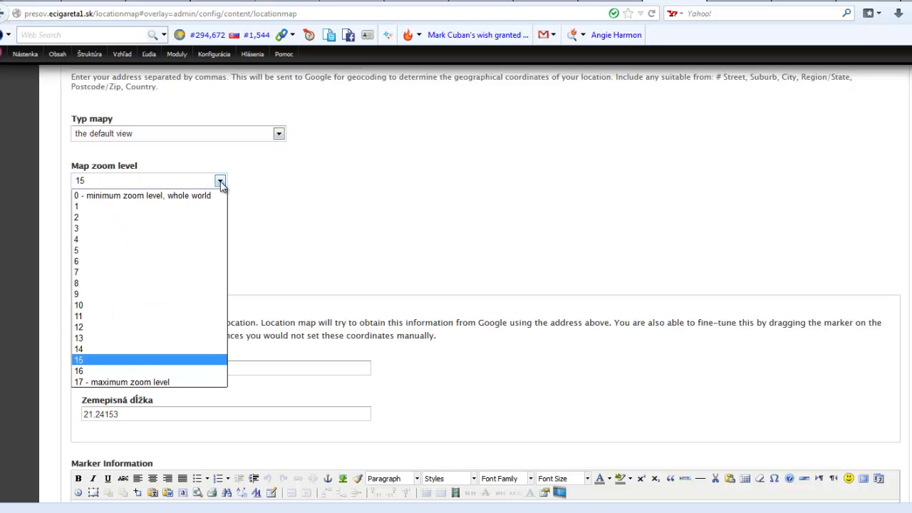
pyautogui.click(220, 183)
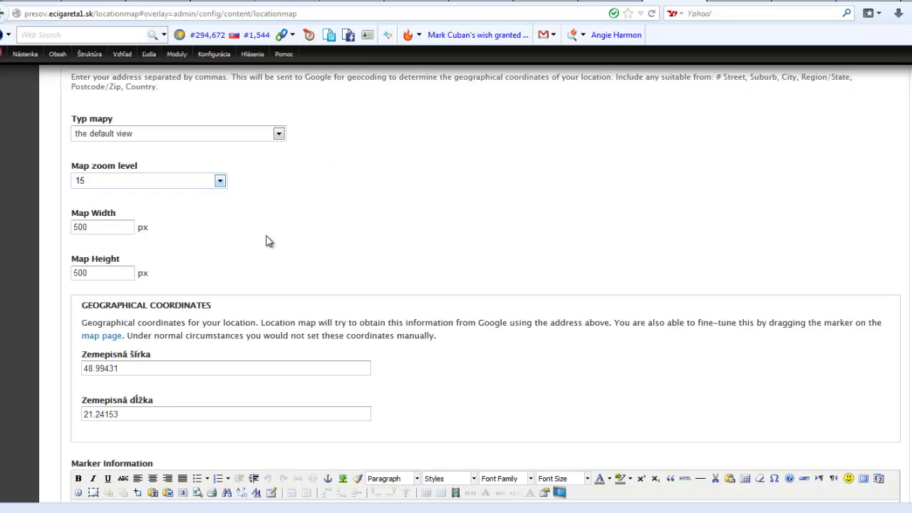
pyautogui.scroll(-3, 269, 241)
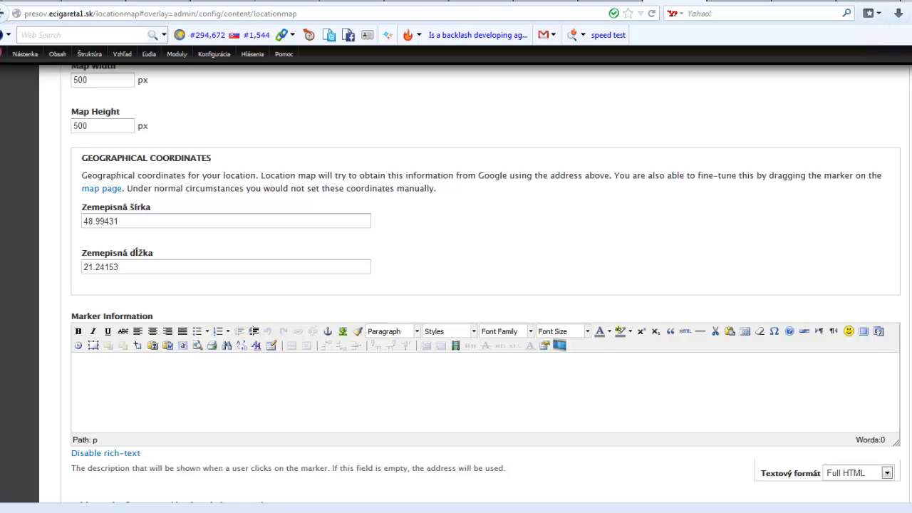
# Switch to the Google Maps latitude and longitude finder and search for the store's address, adding its house number
pyautogui.hotkey('ctrl', 'Tab')
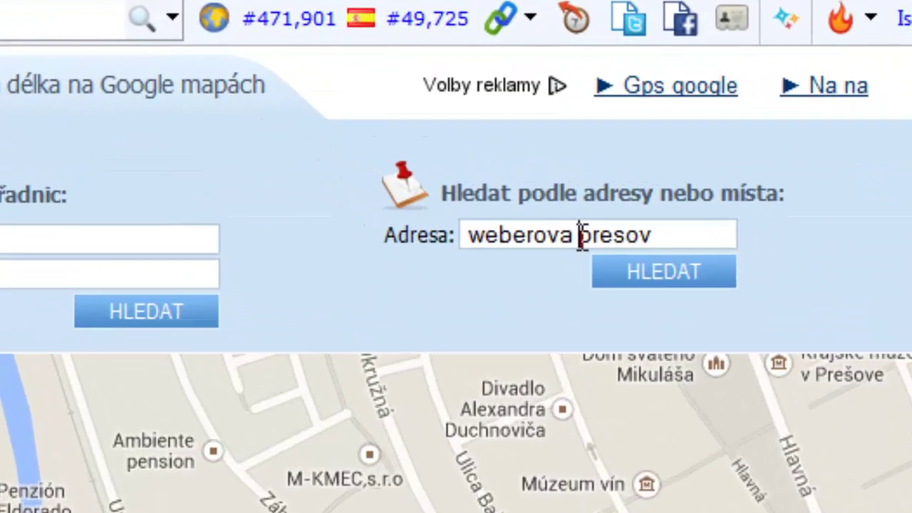
pyautogui.click(314, 115)
pyautogui.press('Down')
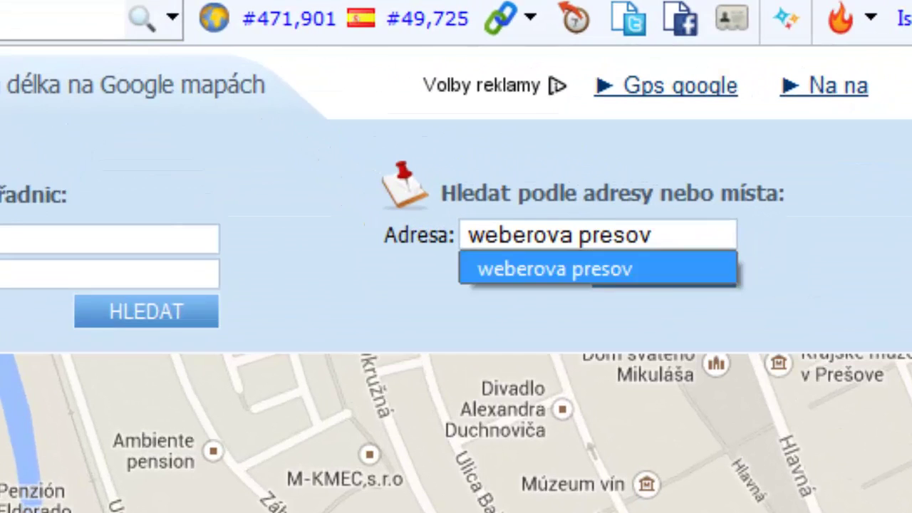
pyautogui.write('8')
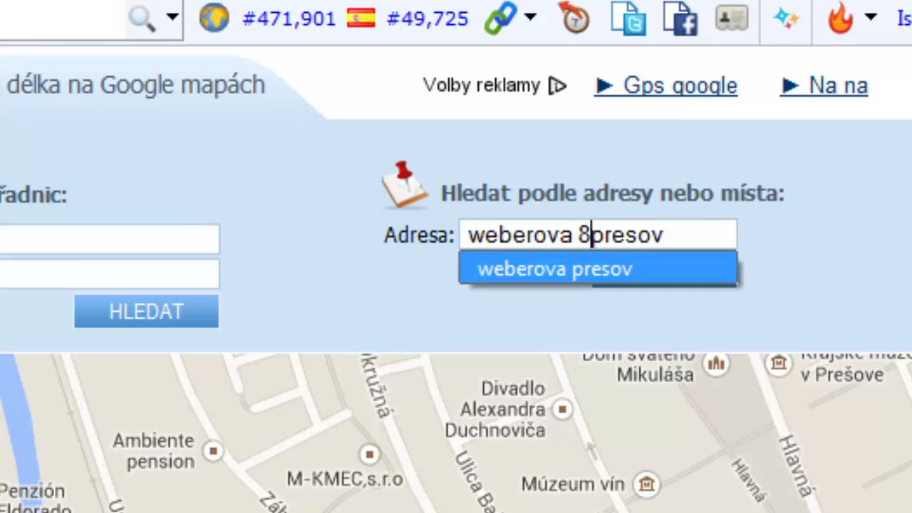
pyautogui.press('BackSpace')
pyautogui.write('6')
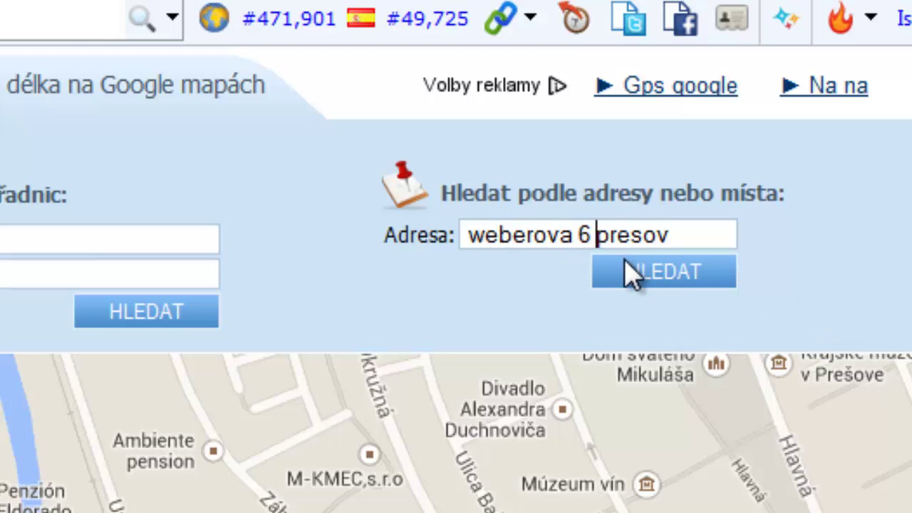
pyautogui.click(670, 275)
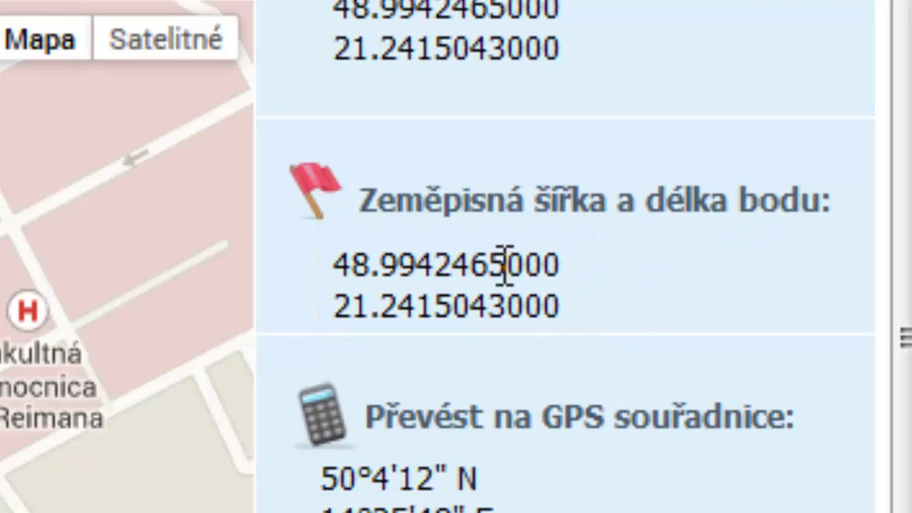
# Copy the found point's latitude, select its longitude, and return to the coordinate fields of the Location Map settings
pyautogui.moveTo(552, 263); pyautogui.dragTo(340, 281)
pyautogui.rightClick(371, 257)
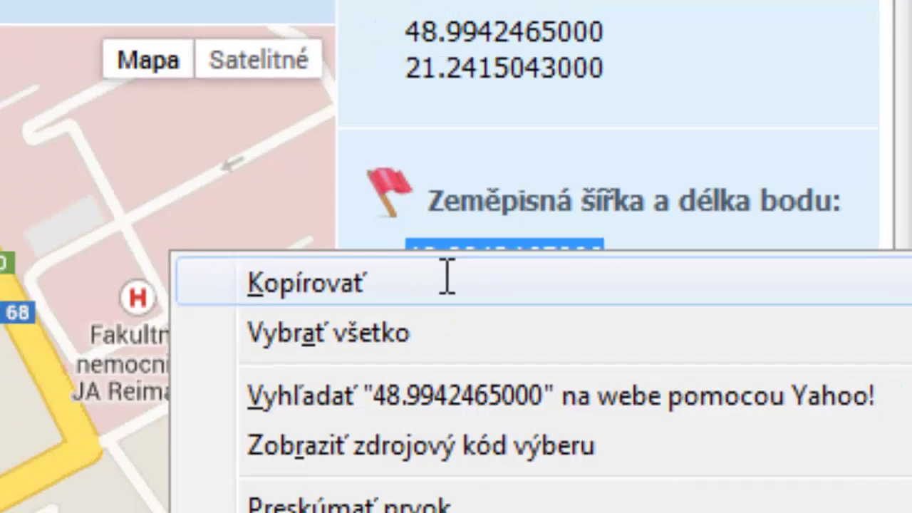
pyautogui.click(447, 278)
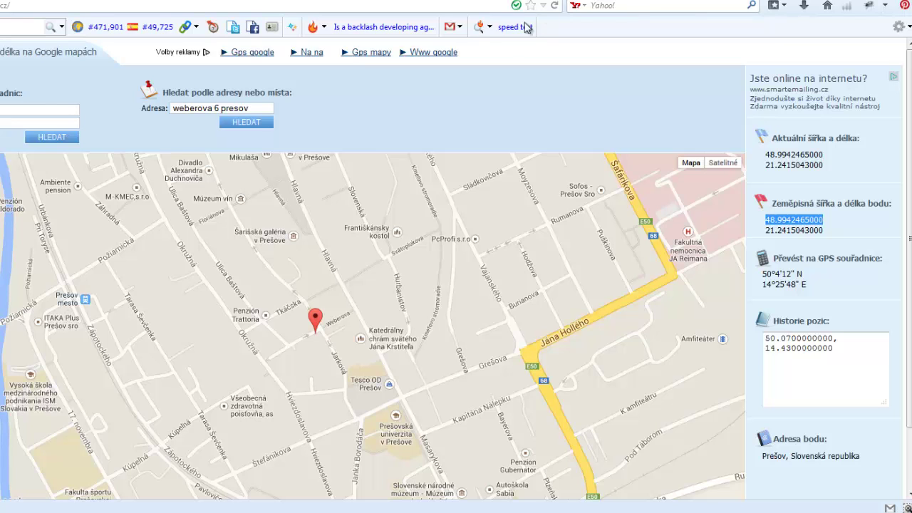
pyautogui.hotkey('ctrl', 'Tab')
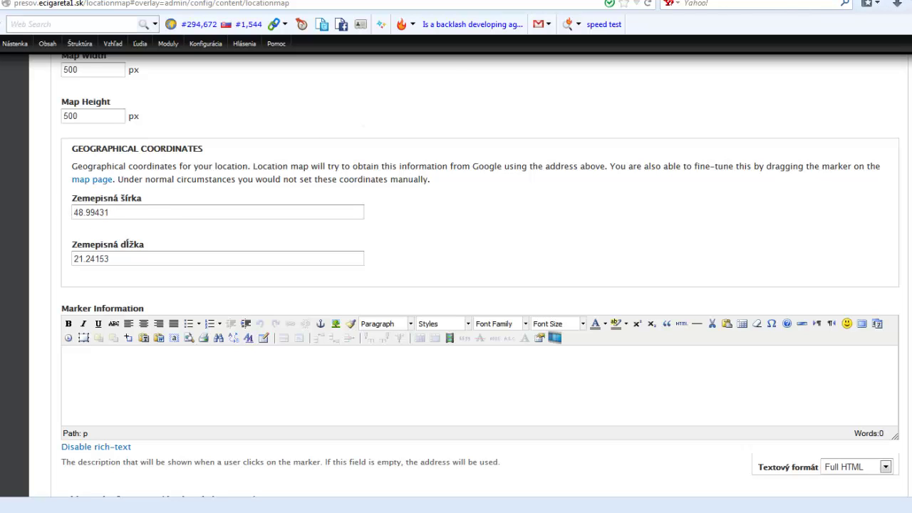
pyautogui.hotkey('ctrl', 'Tab')
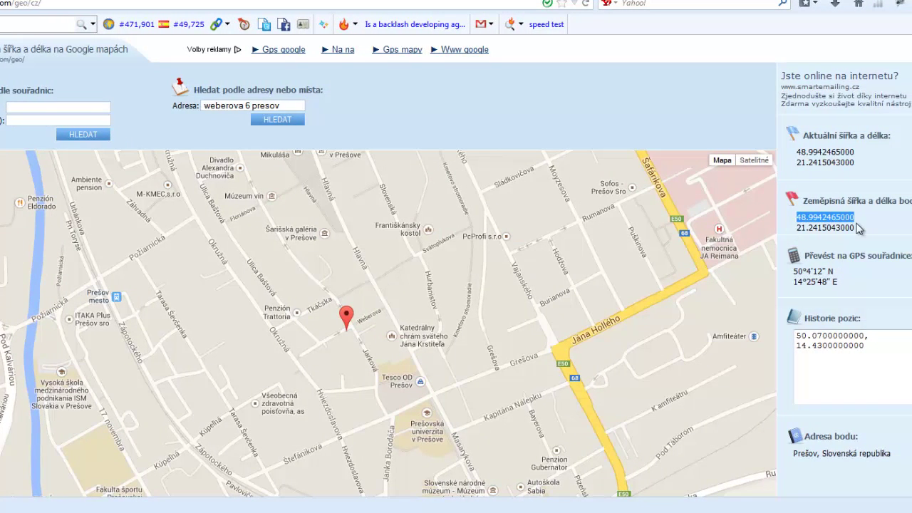
pyautogui.moveTo(859, 230); pyautogui.dragTo(793, 230)
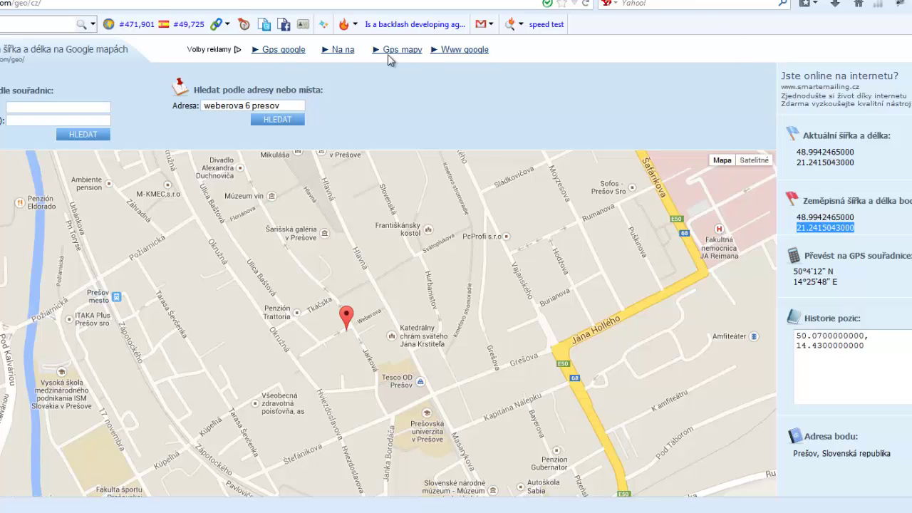
pyautogui.hotkey('ctrl', 'Tab')
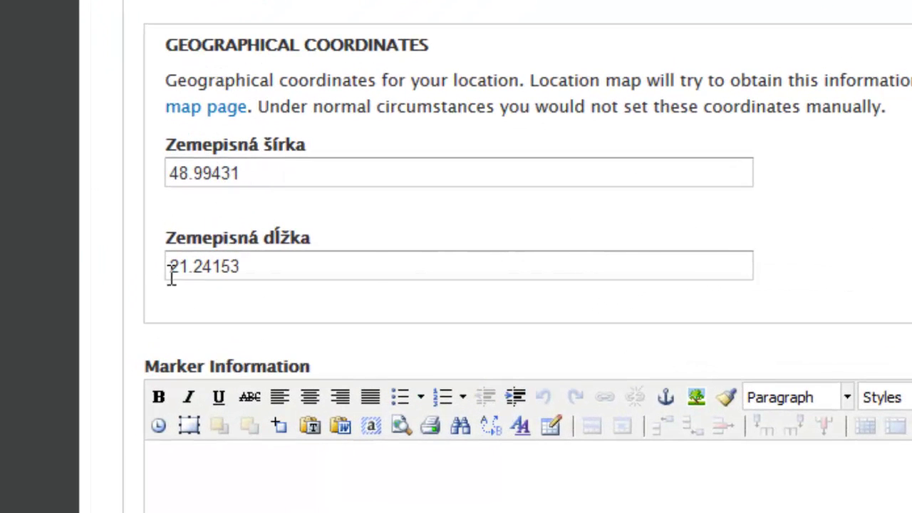
# Save the Location Map configuration, leaving the marker and additional information texts empty
pyautogui.scroll(-5, 372, 282)
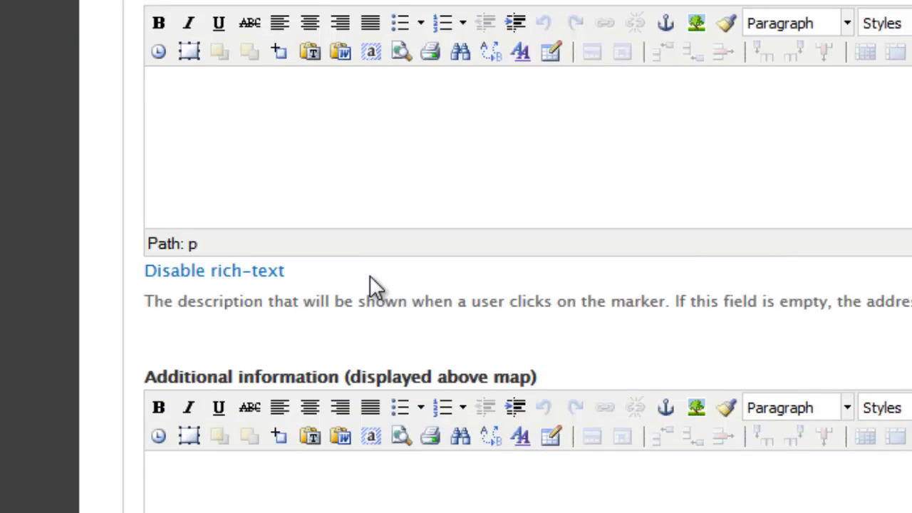
pyautogui.scroll(-5, 324, 244)
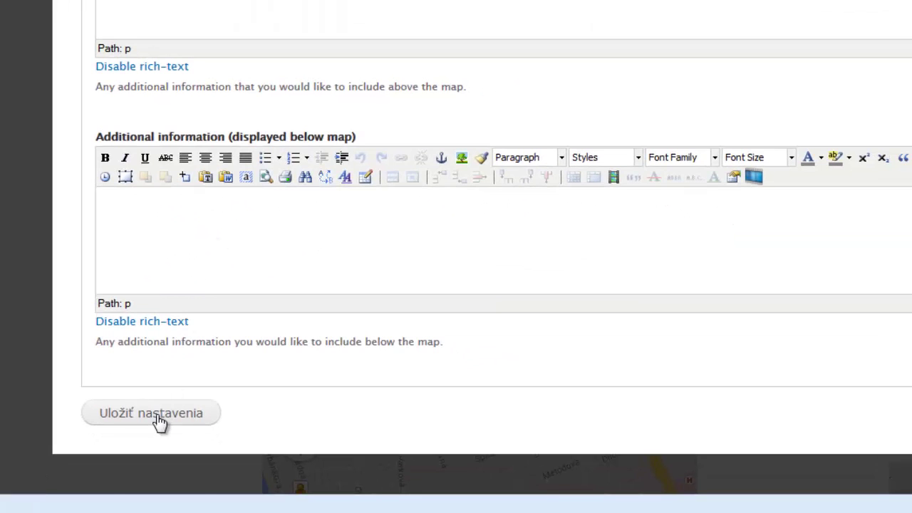
pyautogui.click(187, 405)
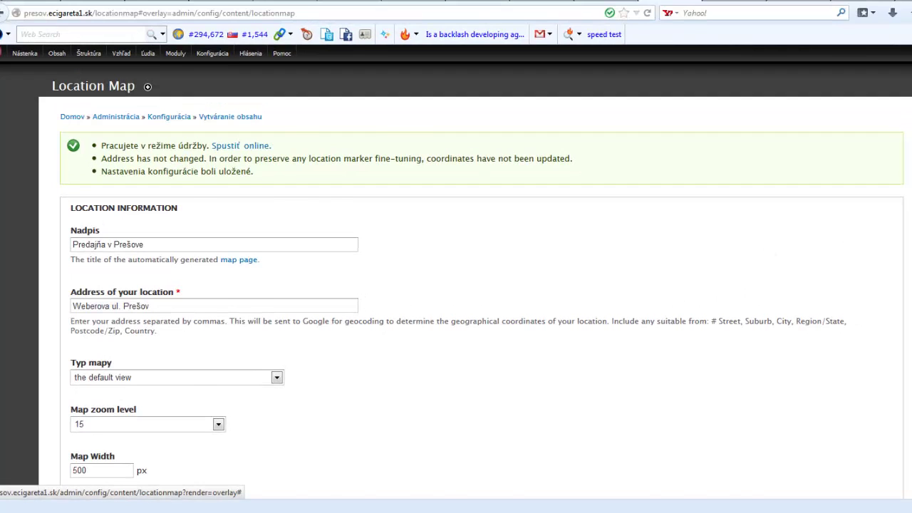
# Open the automatically generated map page and check the large map and the small sidebar map
pyautogui.click(239, 260)
pyautogui.scroll(-4, 849, 193)
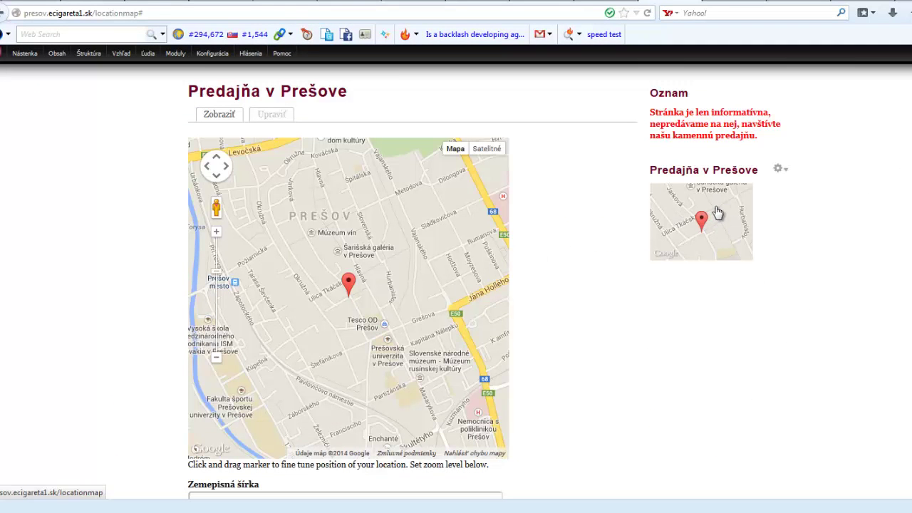
pyautogui.scroll(3, 718, 207)
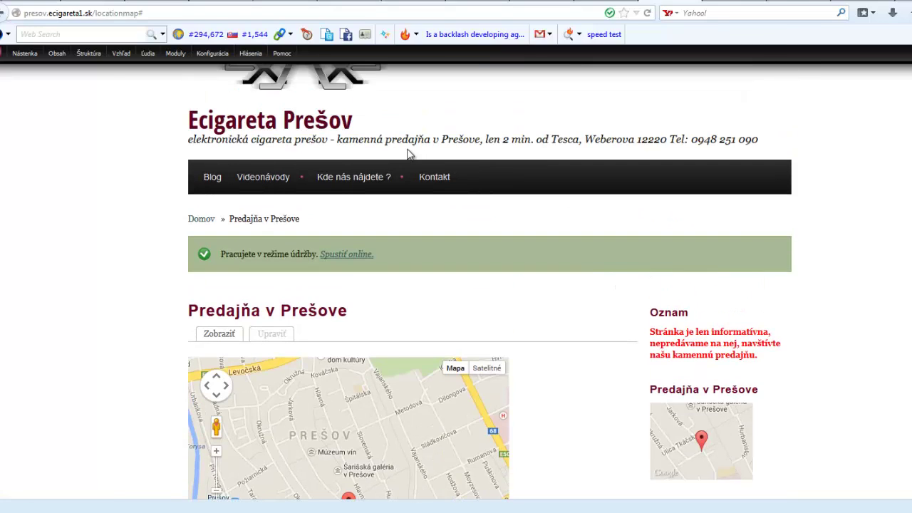
# Open the block administration page from the site's structure settings
pyautogui.moveTo(90, 54)
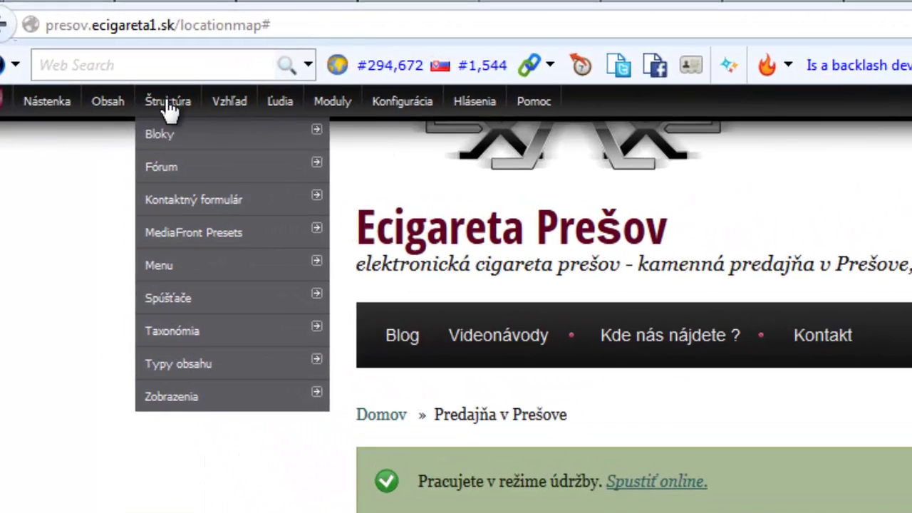
pyautogui.moveTo(130, 117)
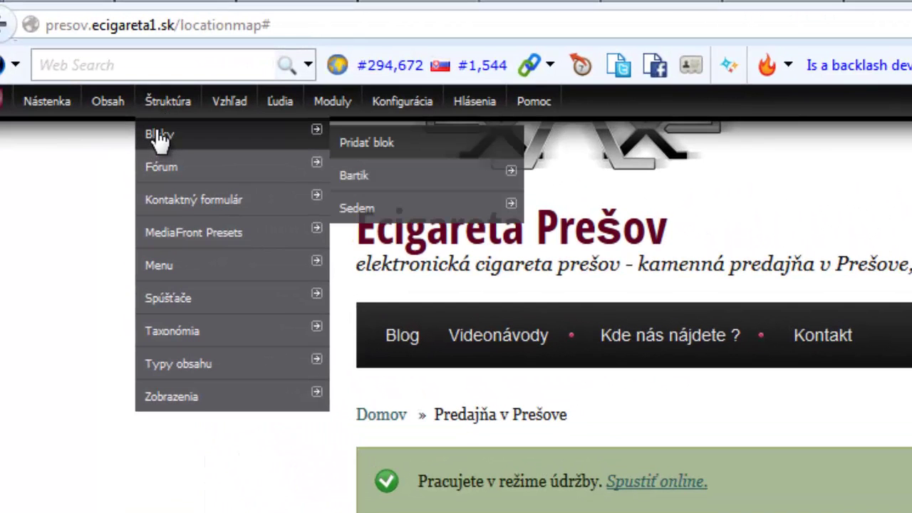
pyautogui.click(161, 145)
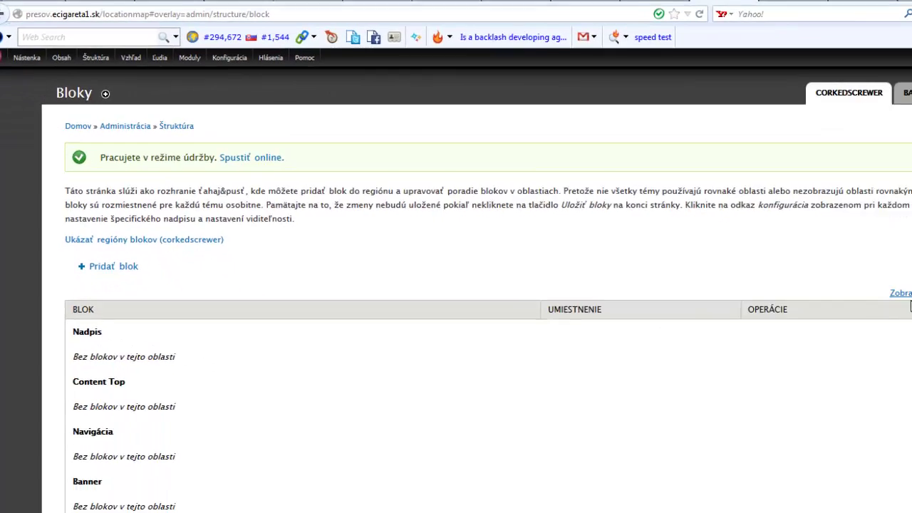
# Remove the Location Map block from its sidebar region by setting its placement to - Žiadne -
pyautogui.scroll(-5, 712, 278)
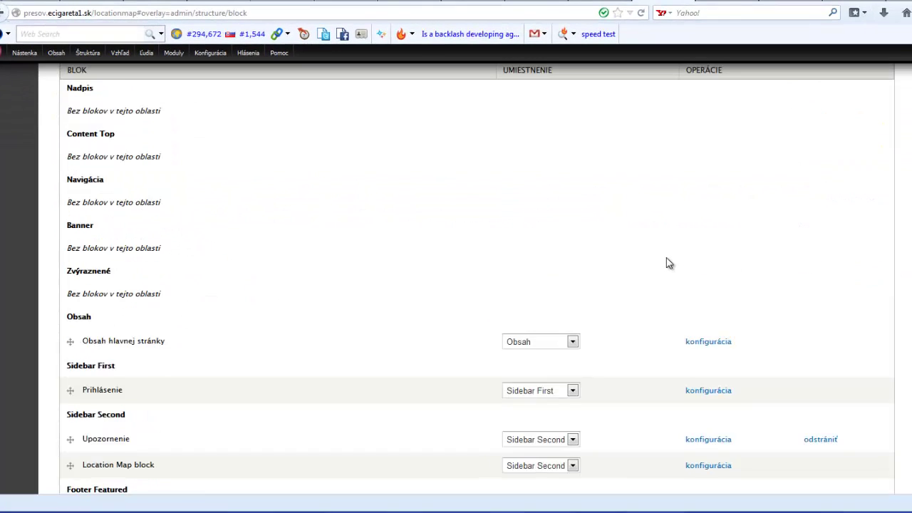
pyautogui.scroll(-5, 669, 263)
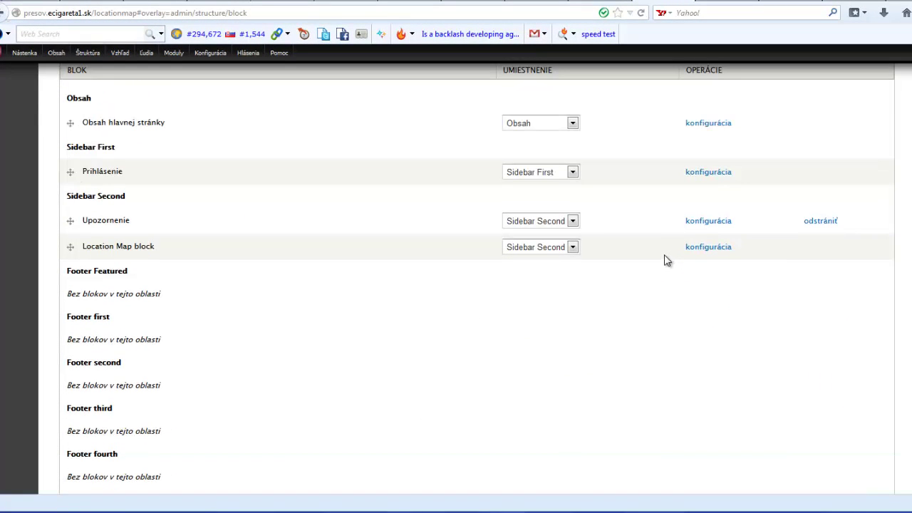
pyautogui.scroll(-2, 654, 258)
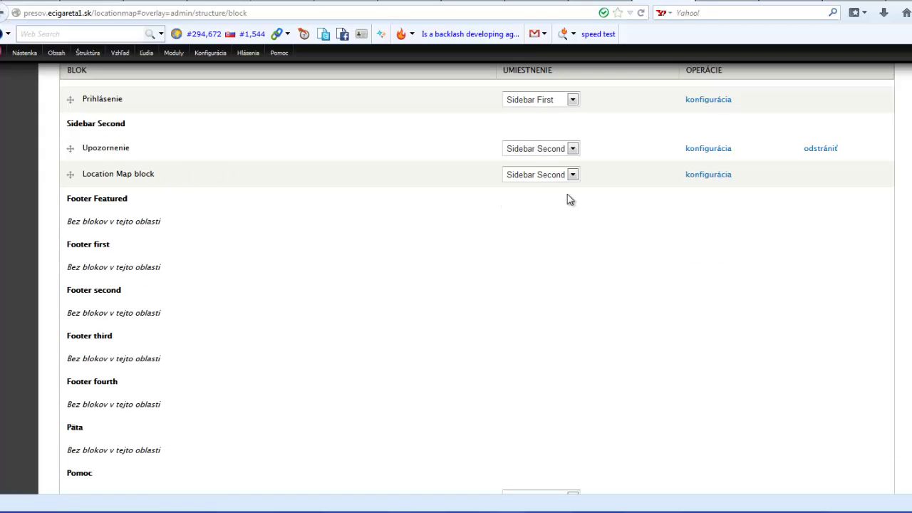
pyautogui.click(573, 175)
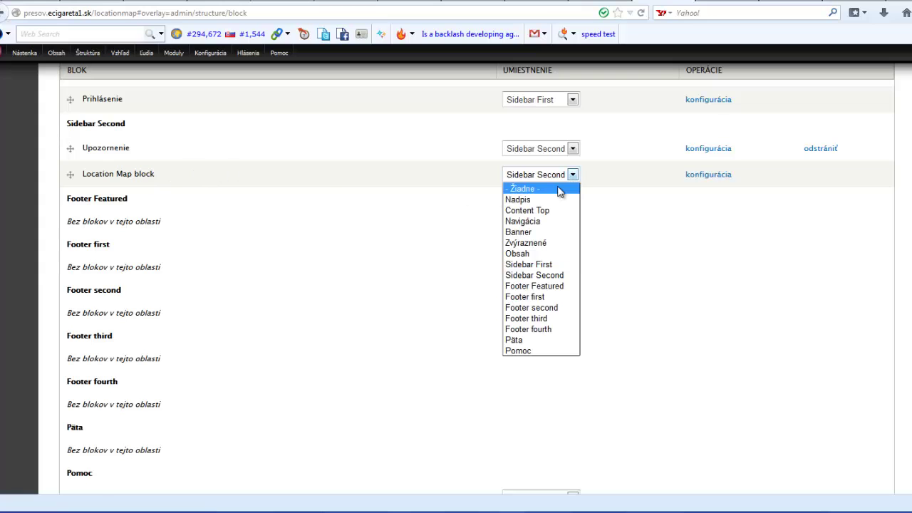
pyautogui.click(559, 189)
# Find the Location Map block among the disabled blocks, assign it to the Sidebar Second region and save the blocks
pyautogui.scroll(-4, 413, 213)
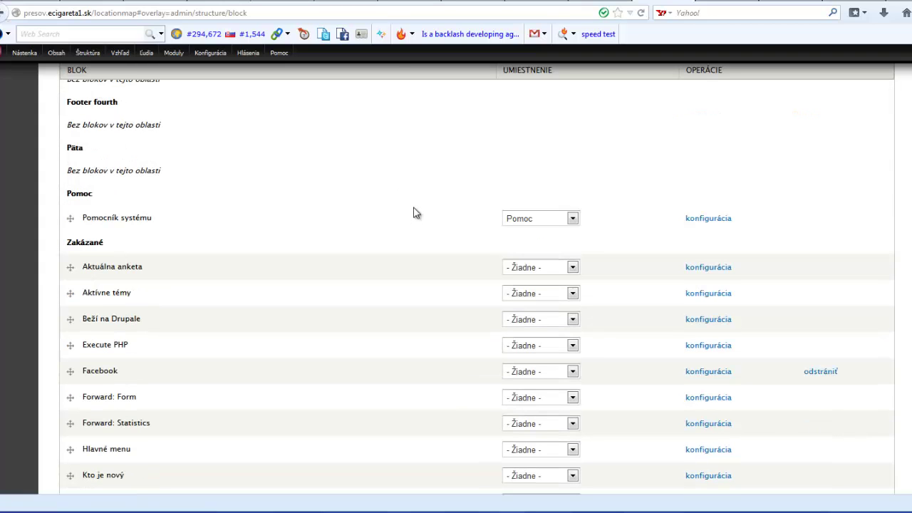
pyautogui.scroll(-4, 416, 213)
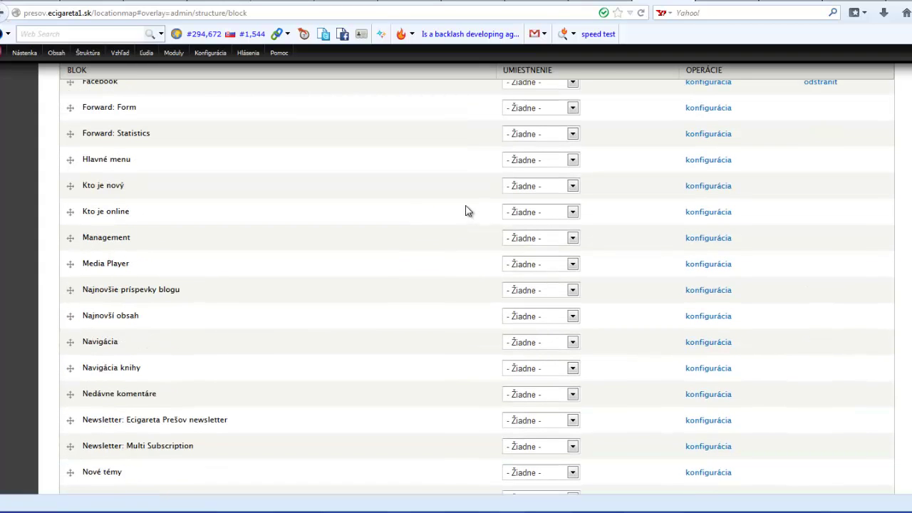
pyautogui.scroll(-1, 420, 222)
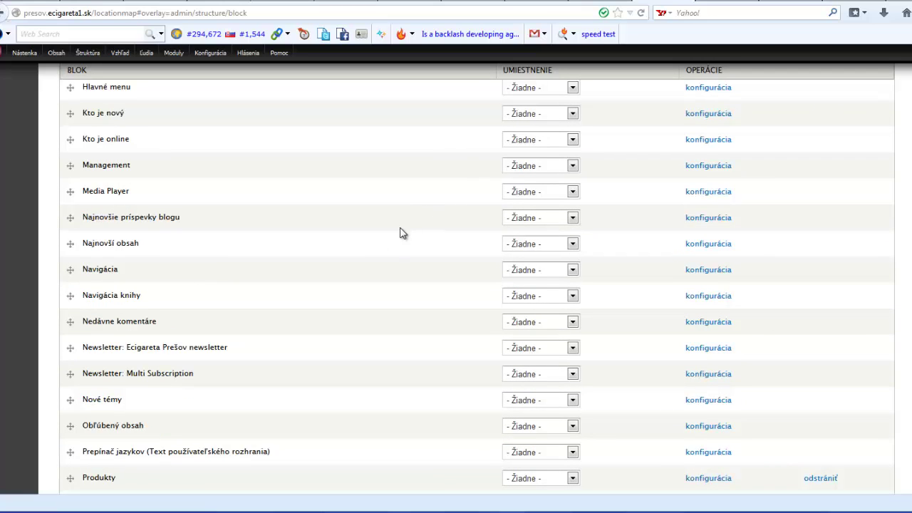
pyautogui.scroll(-1, 380, 247)
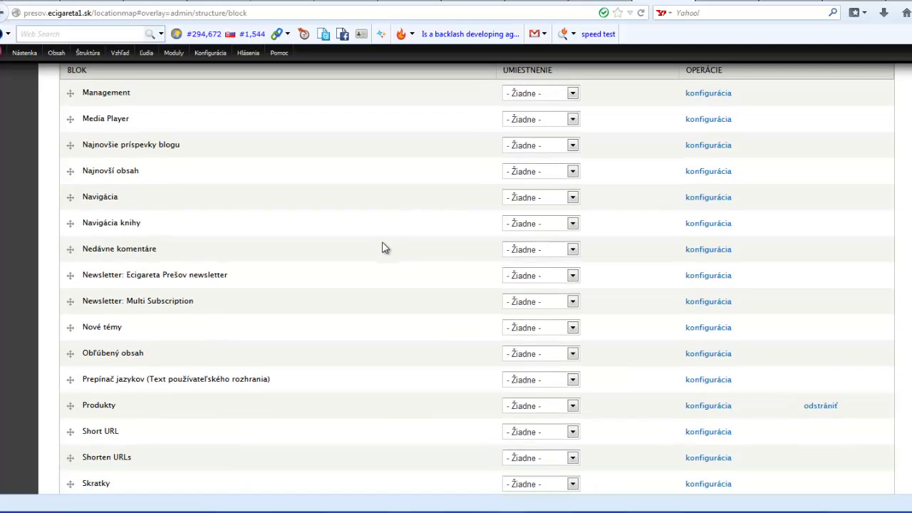
pyautogui.scroll(-1, 382, 247)
pyautogui.scroll(-3, 382, 246)
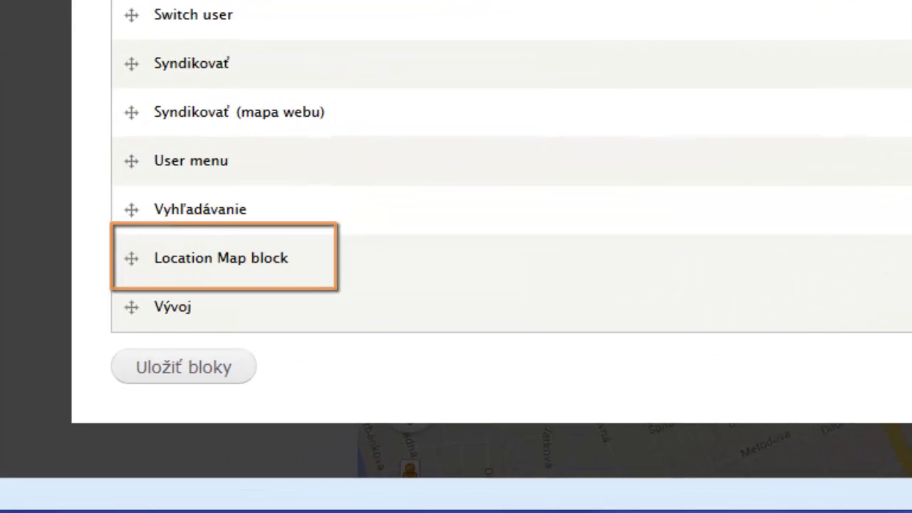
pyautogui.click(541, 480)
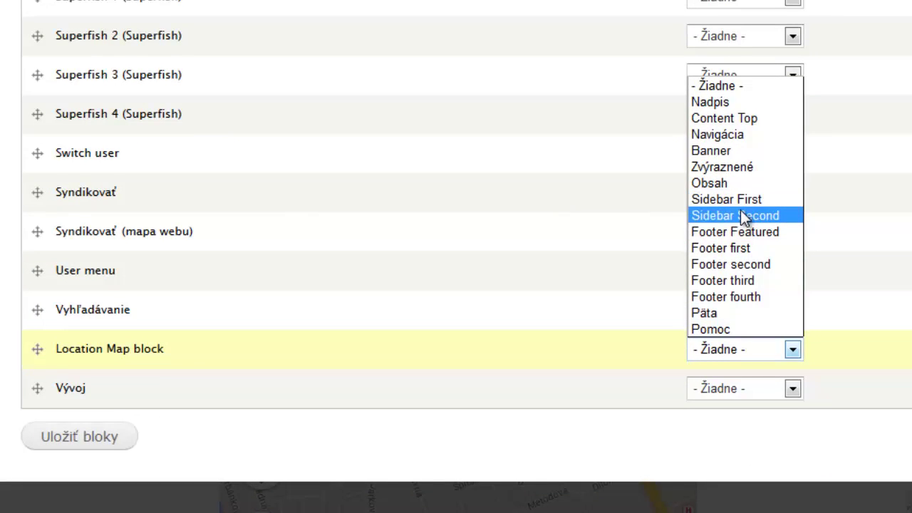
pyautogui.click(741, 214)
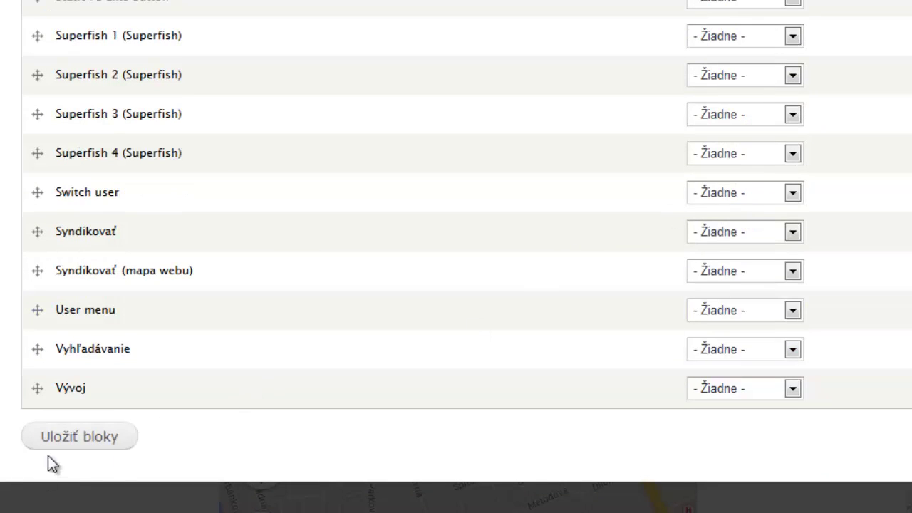
pyautogui.click(67, 442)
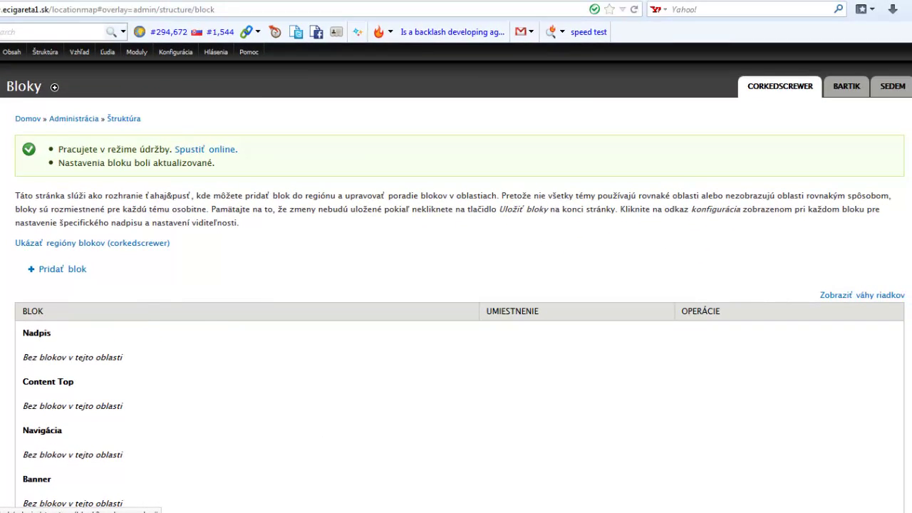
# Close the block administration overlay and check the small map block in the sidebar of the store's map page
pyautogui.press('Escape')
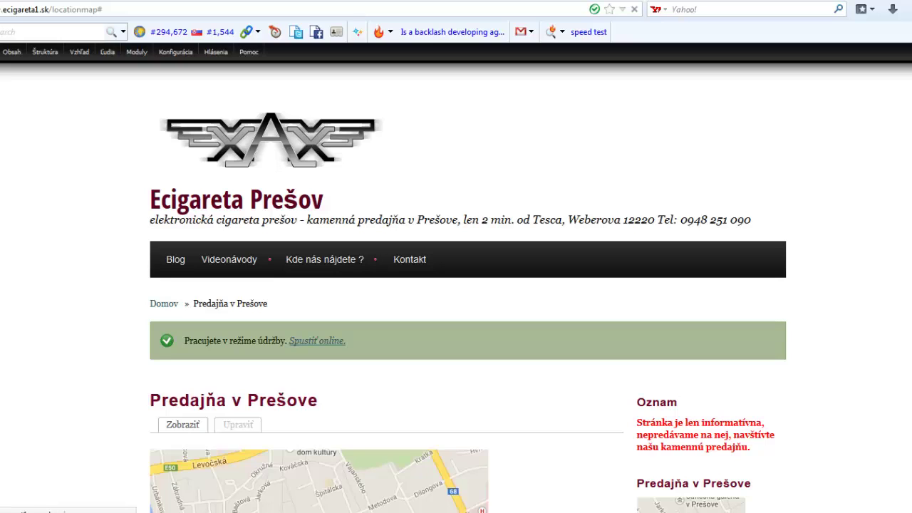
pyautogui.scroll(-3, 468, 299)
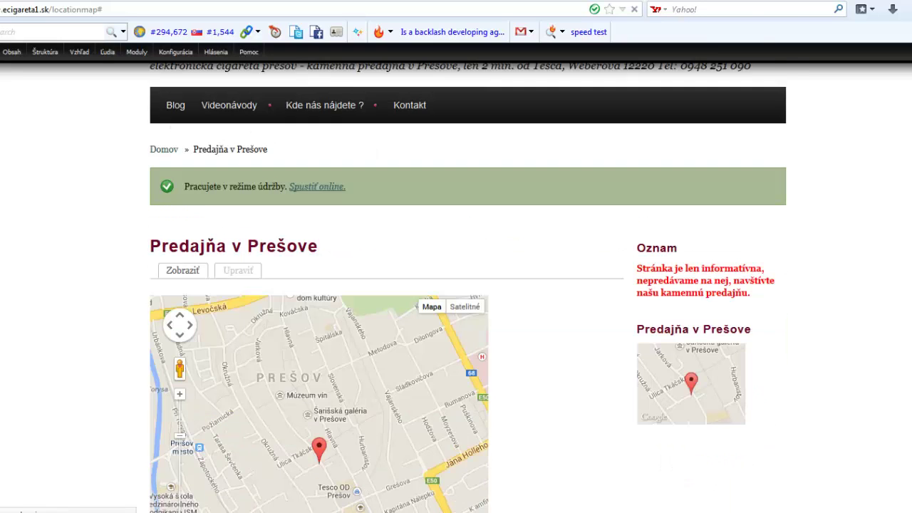
pyautogui.scroll(-2, 707, 320)
pyautogui.moveTo(641, 258)
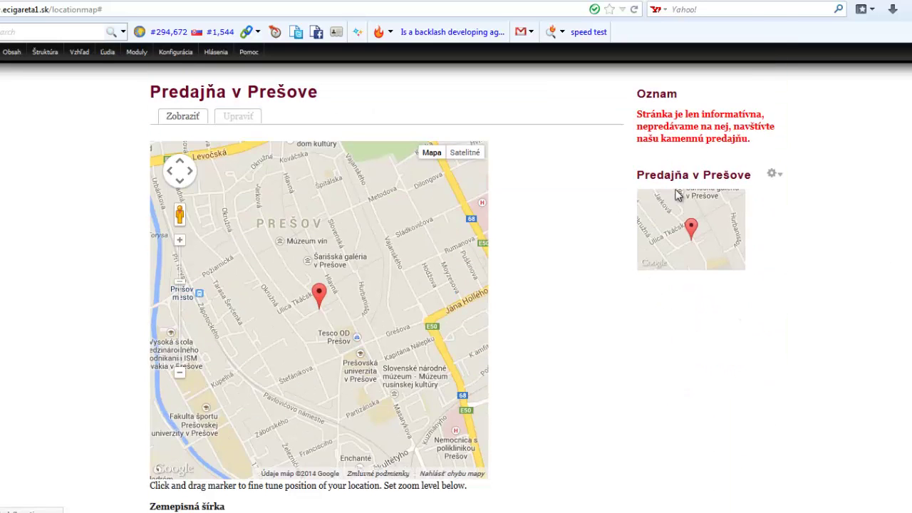
pyautogui.click(774, 177)
pyautogui.scroll(5, 828, 233)
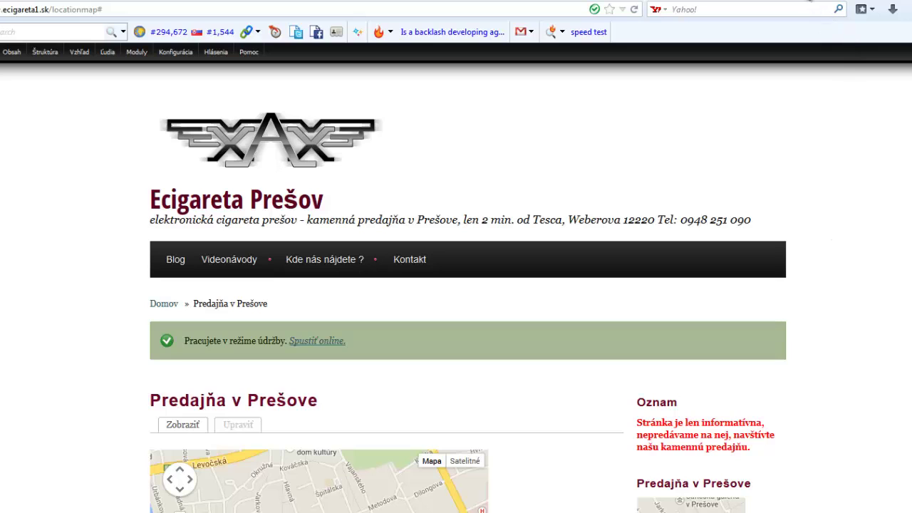
# Switch to the open Google Maps page and load a fresh map with an empty search
pyautogui.click(808, 1)
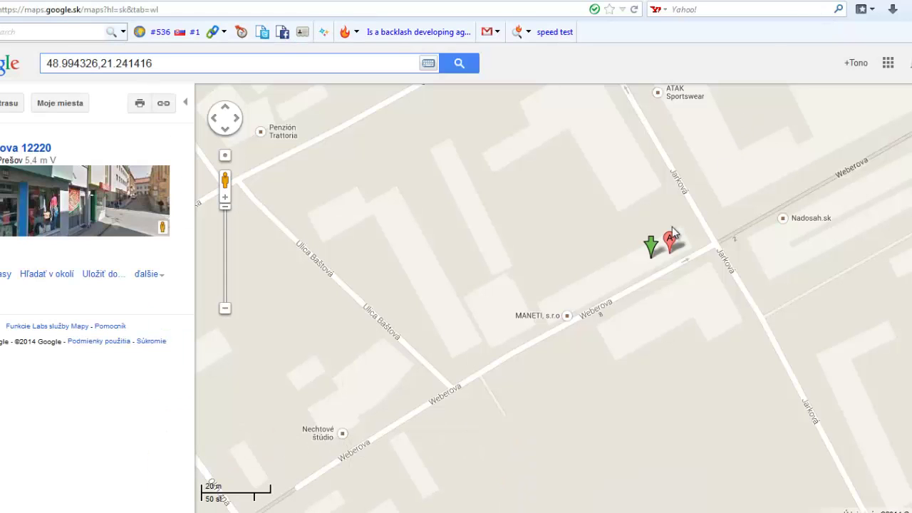
pyautogui.hotkey('ctrl', 'a')
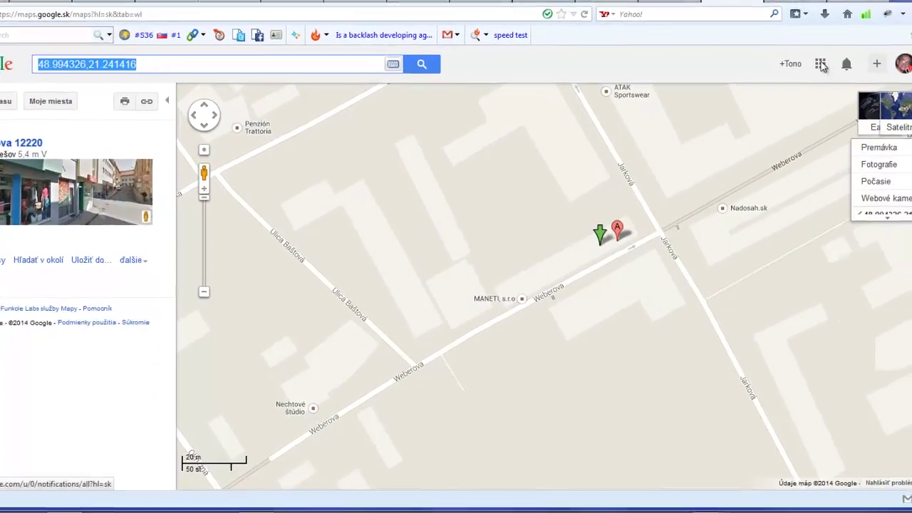
pyautogui.click(822, 64)
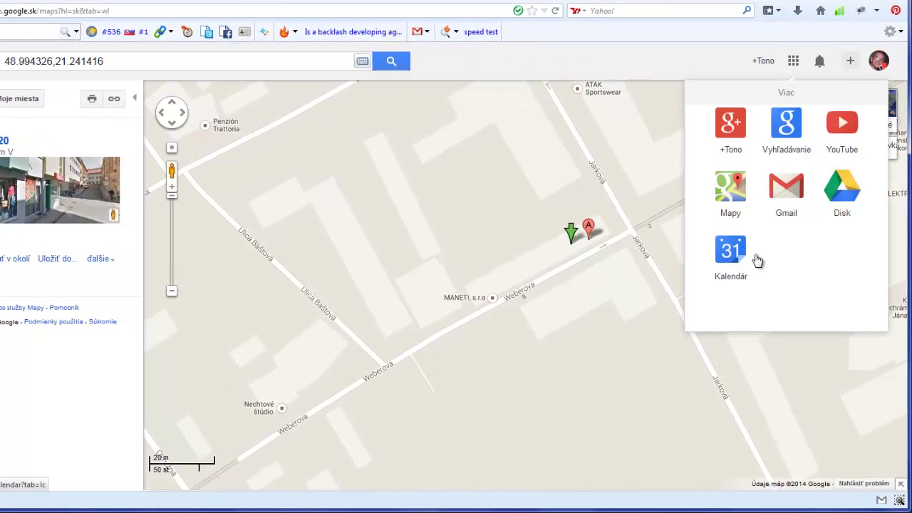
pyautogui.click(730, 189)
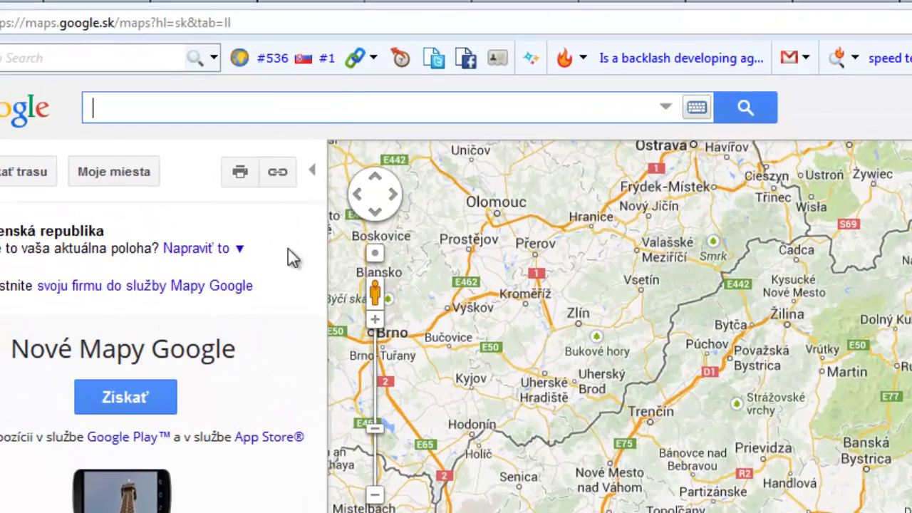
# Search for the store's street address using the matching suggestion and zoom in on its marker
pyautogui.write('we')
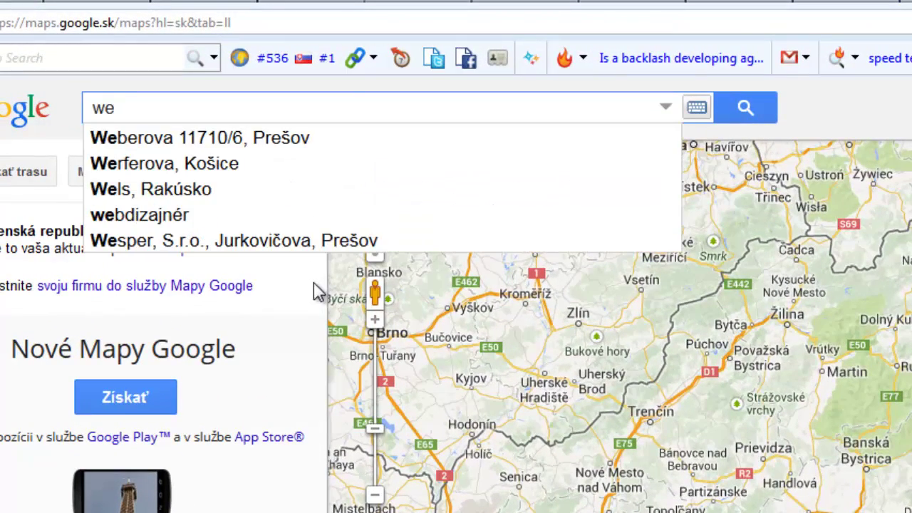
pyautogui.click(306, 140)
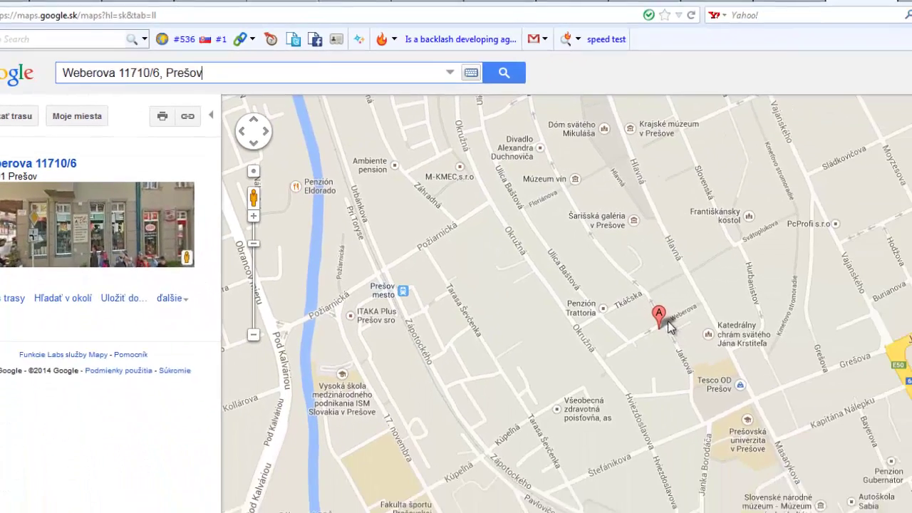
pyautogui.scroll(2, 816, 395)
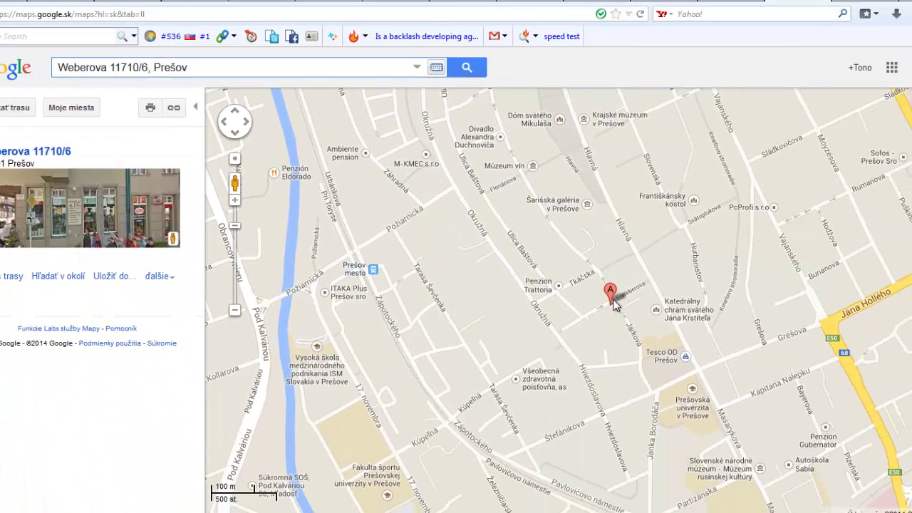
# Query what is at the point beside the address marker and highlight the latitude, followed by the longitude, of the found coordinates
pyautogui.rightClick(583, 242)
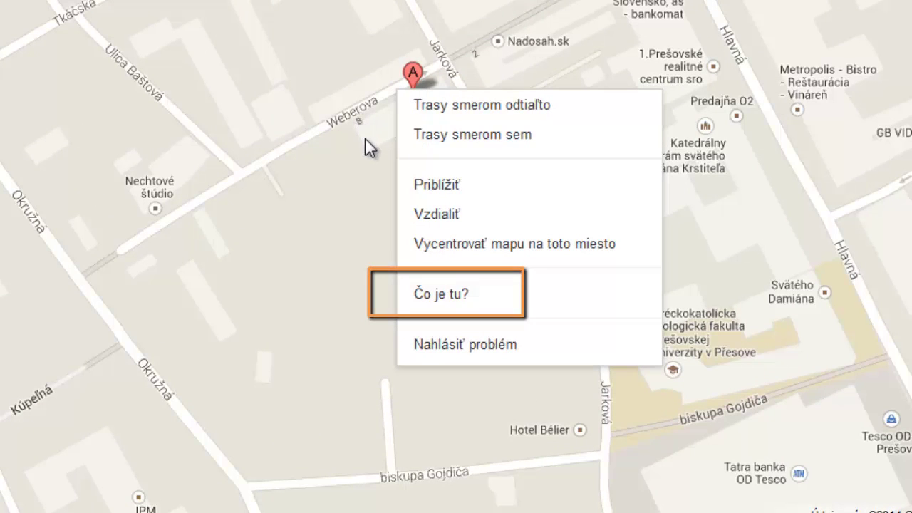
pyautogui.click(447, 295)
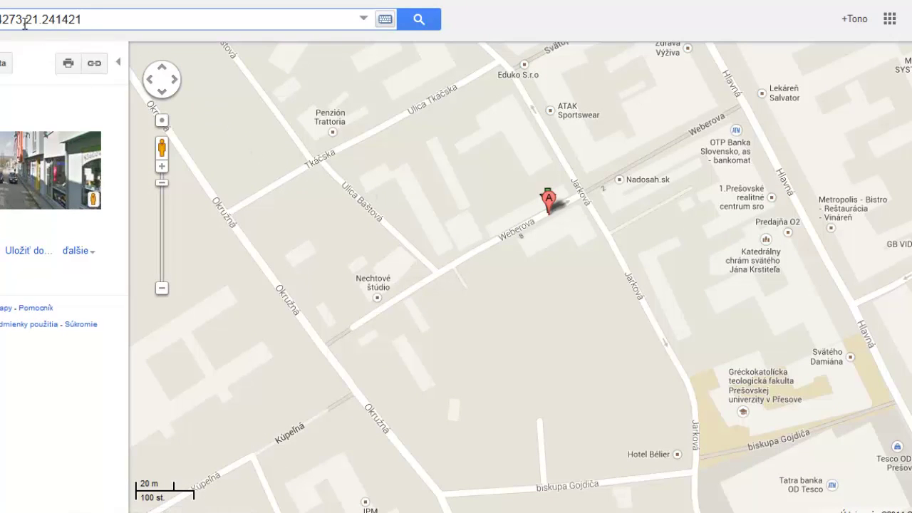
pyautogui.moveTo(87, 55); pyautogui.dragTo(33, 55)
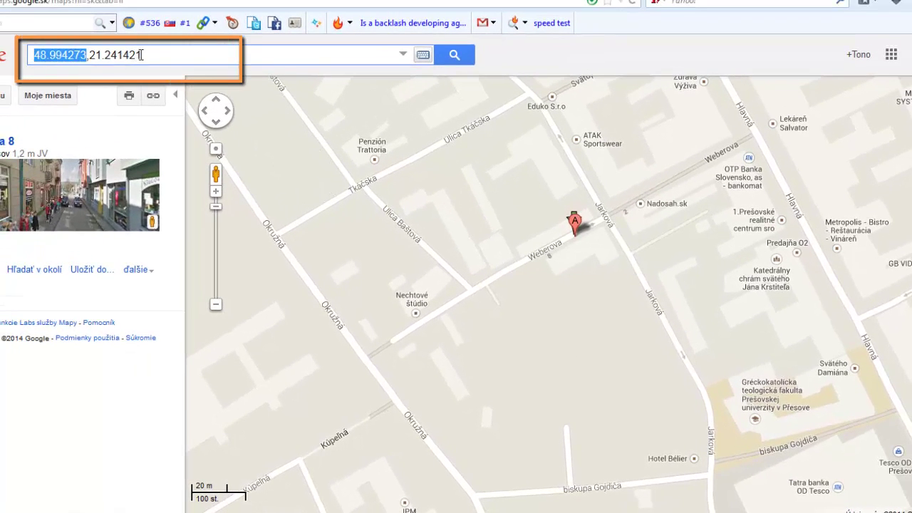
pyautogui.moveTo(141, 55); pyautogui.dragTo(95, 57)
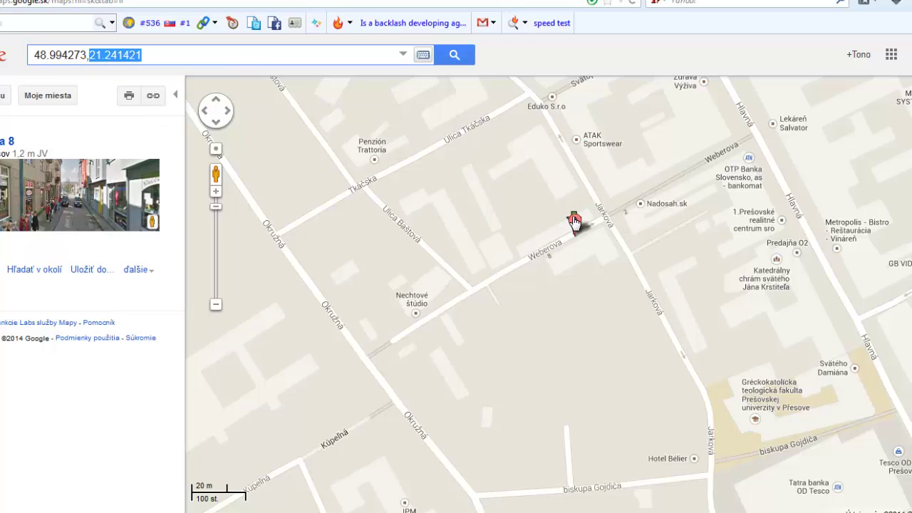
# Zoom in on the found point, open its details, highlight the latitude there, and return to the store's map page on the site
pyautogui.click(215, 192)
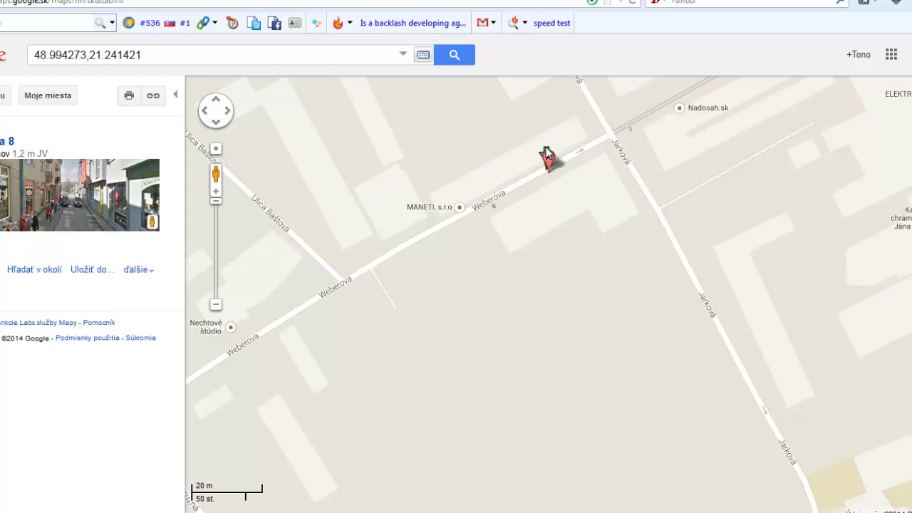
pyautogui.click(545, 153)
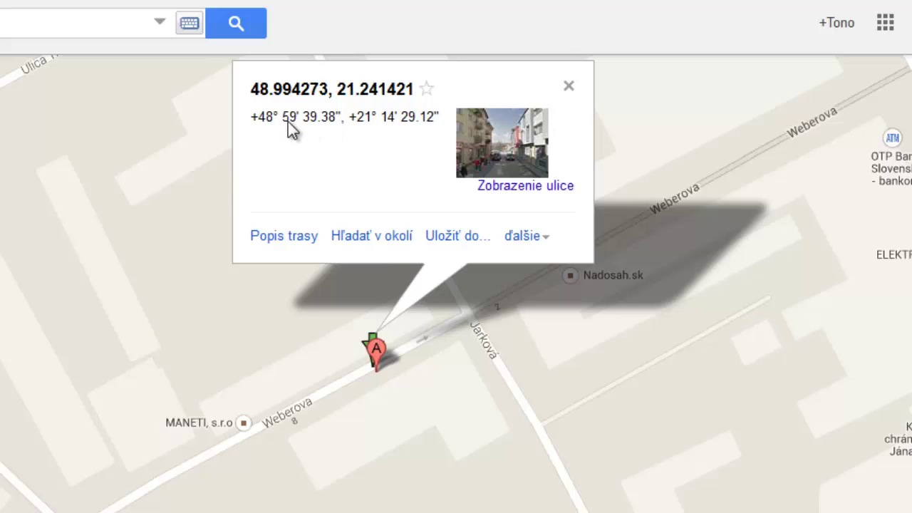
pyautogui.moveTo(329, 91); pyautogui.dragTo(253, 93)
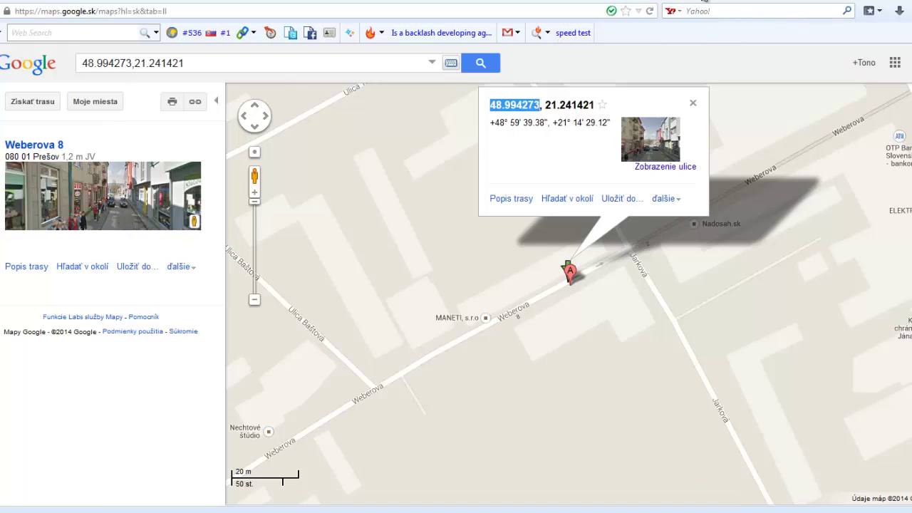
pyautogui.click(687, 1)
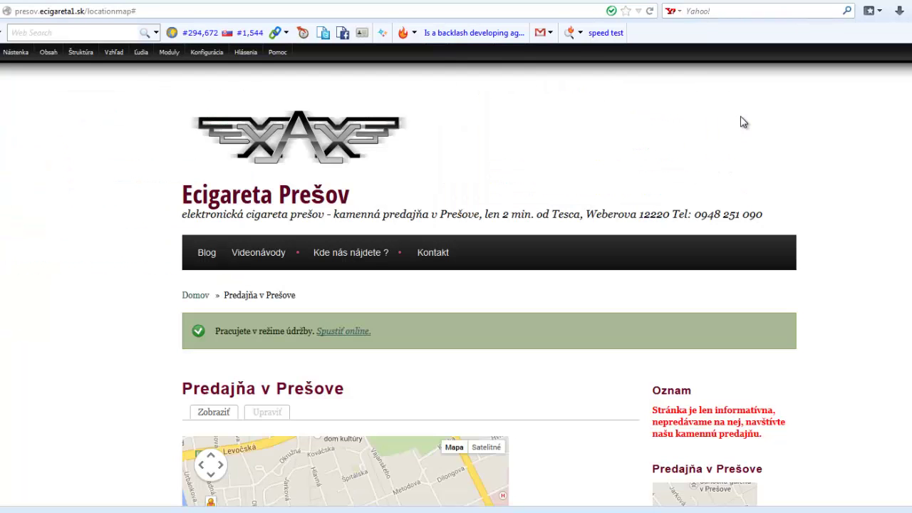